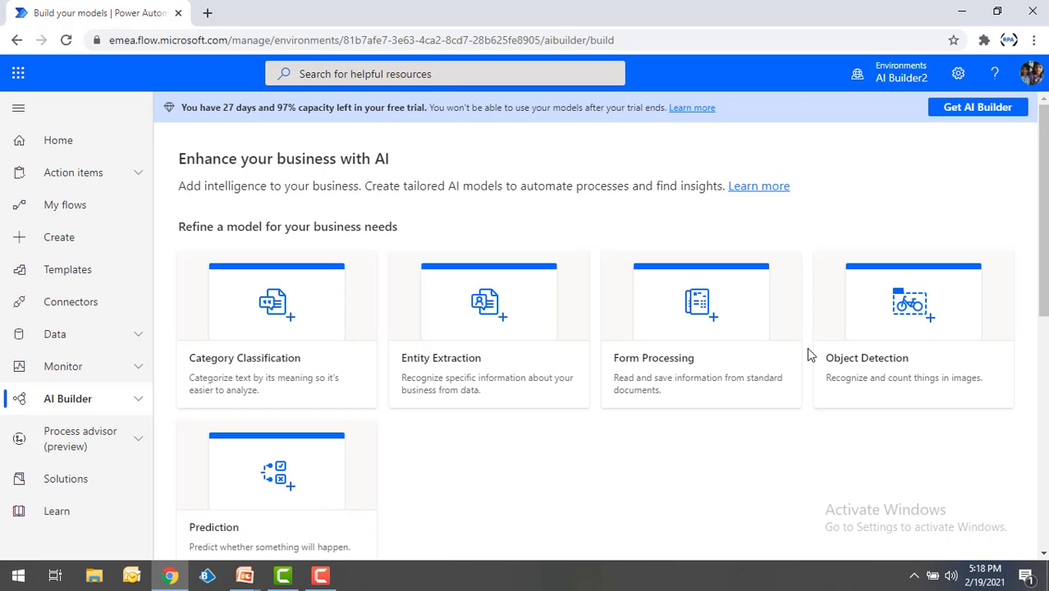
- Scroll to 'Get straight to productivity' and open the Language Detection prebuilt model's overview
{"action": "scroll", "coordinate": [696, 394], "scroll_direction": "down", "scroll_amount": 5}
{"action": "scroll", "coordinate": [695, 395], "scroll_direction": "down", "scroll_amount": 1}
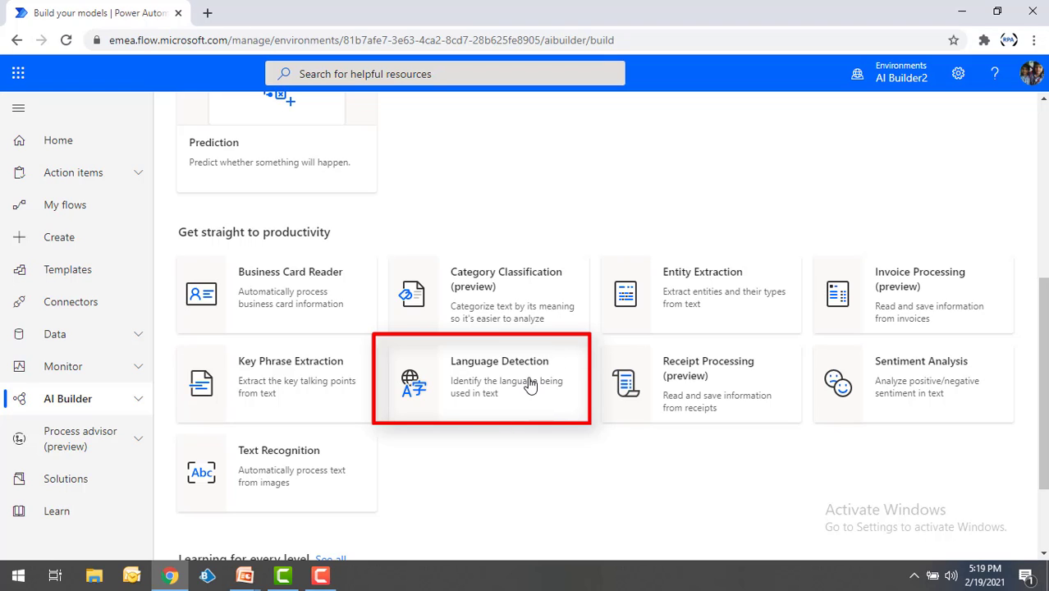
{"action": "left_click", "coordinate": [529, 384]}
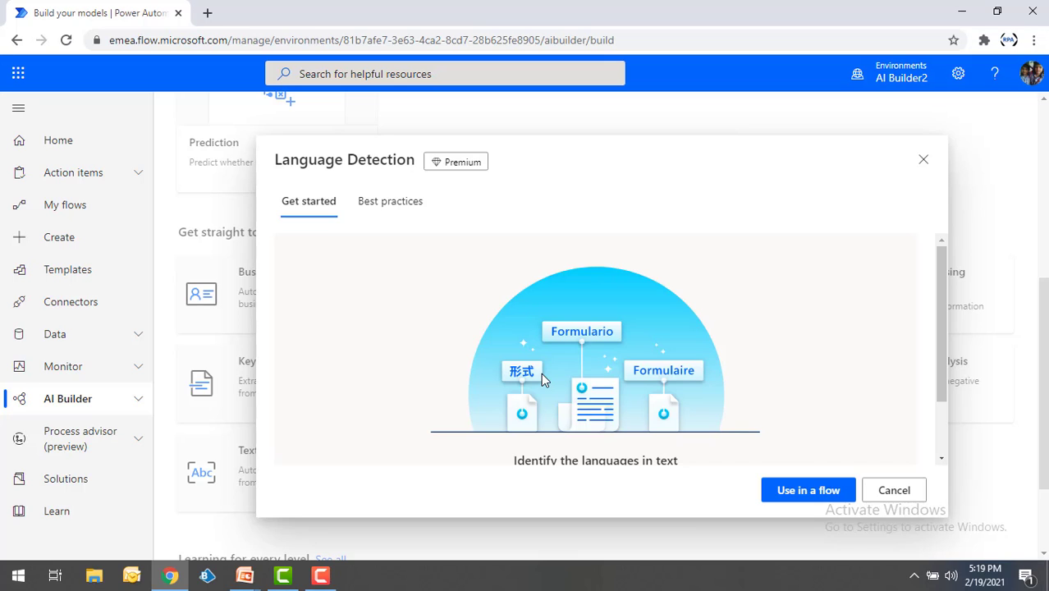
- Review the 'Route emails as per the language detected by AI Builder' template, then close its tab
{"action": "left_click", "coordinate": [831, 492]}
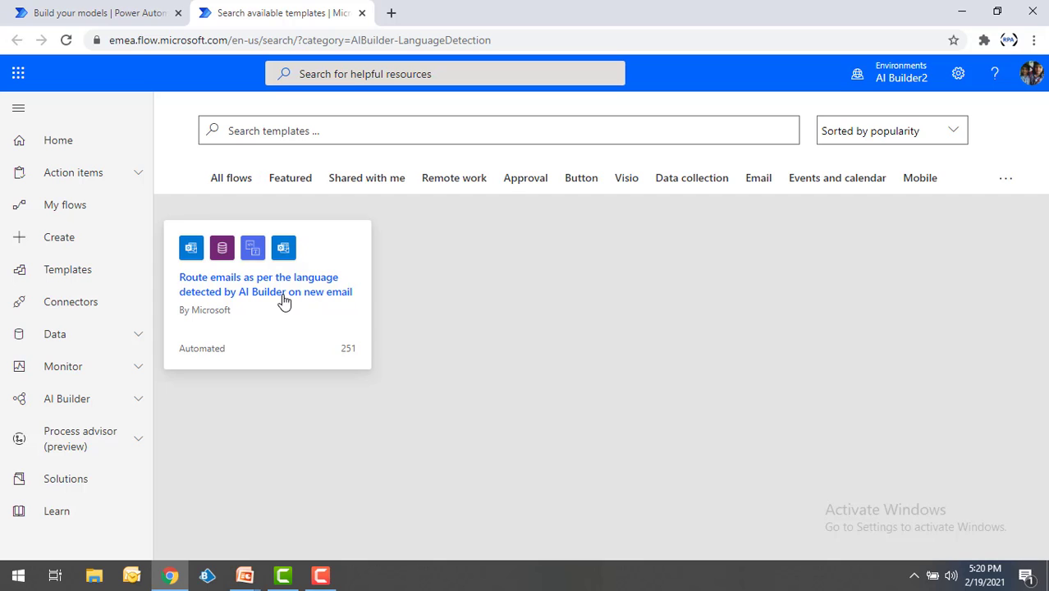
{"action": "left_click", "coordinate": [362, 13]}
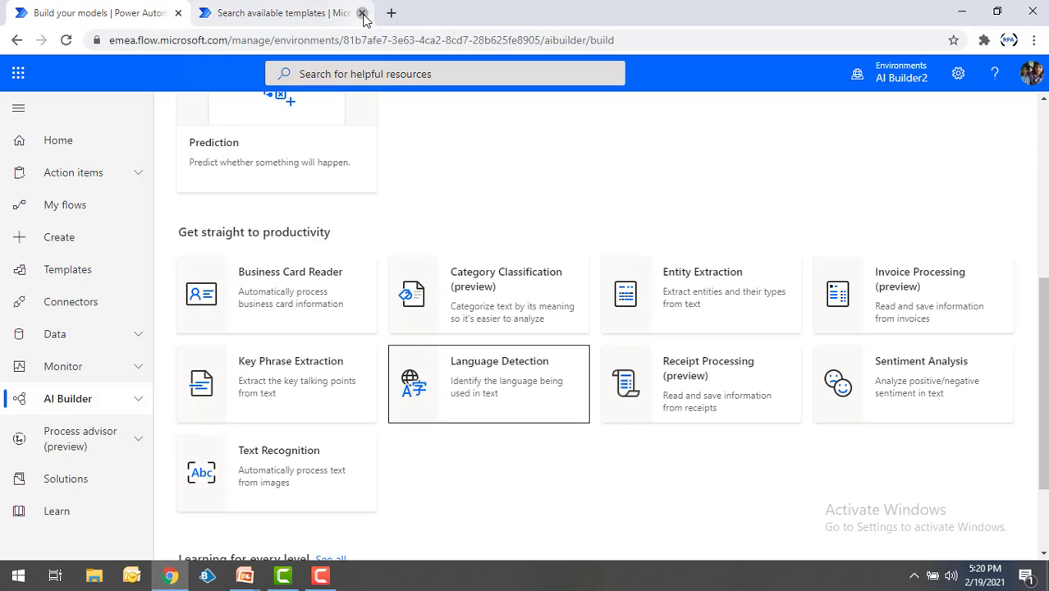
- Create automated cloud flow 'Language Detaection Flow' triggered by Gmail 'When a new email arrives'
{"action": "left_click", "coordinate": [60, 238]}
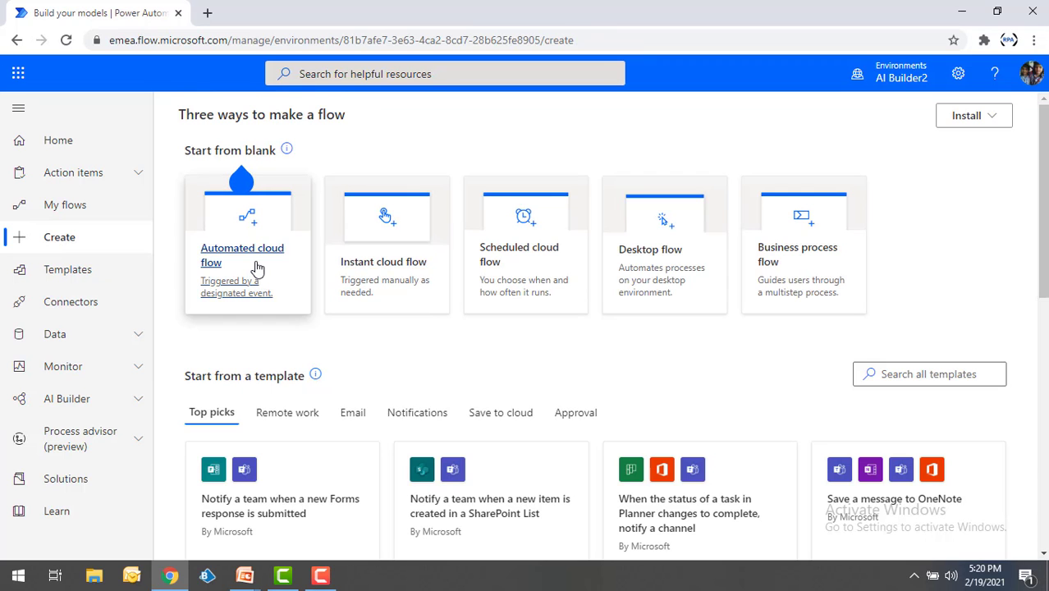
{"action": "left_click", "coordinate": [258, 254]}
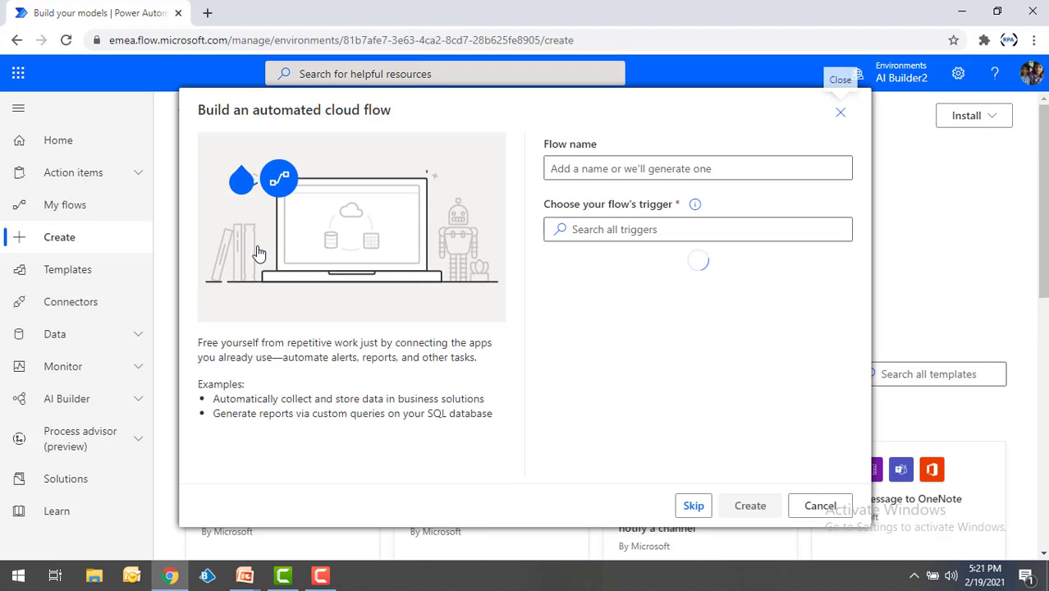
{"action": "left_click", "coordinate": [621, 169]}
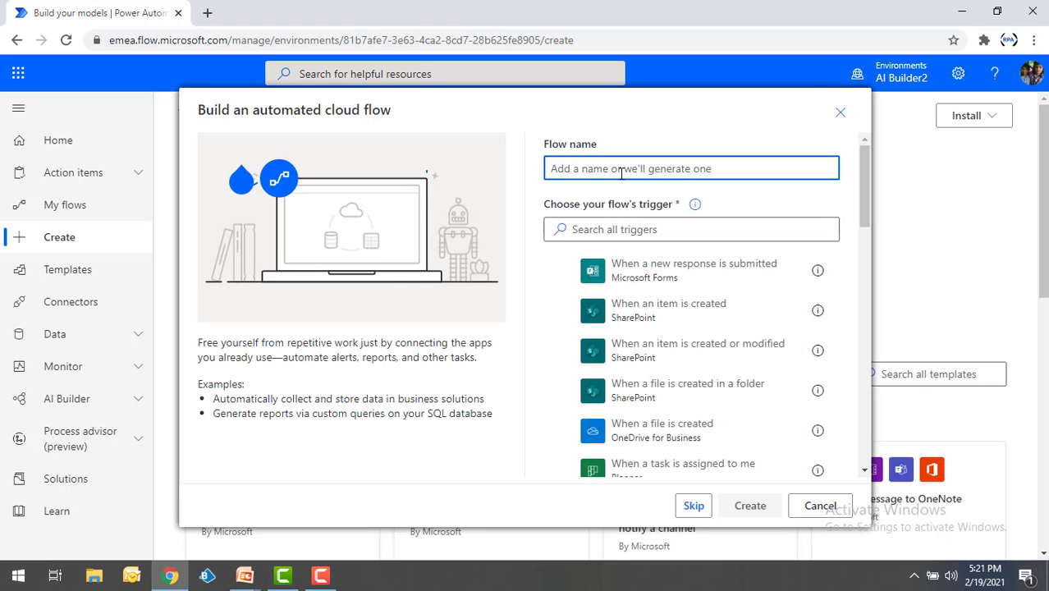
{"action": "type", "text": "Language Detaection Flow"}
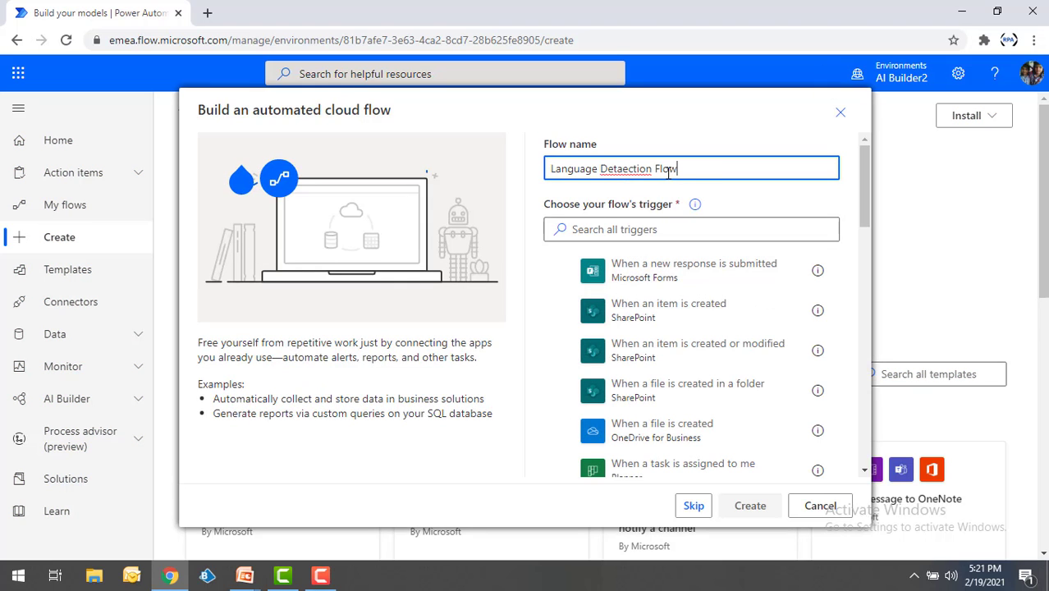
{"action": "left_click", "coordinate": [648, 229]}
{"action": "key", "text": "BackSpace"}
{"action": "type", "text": "Email"}
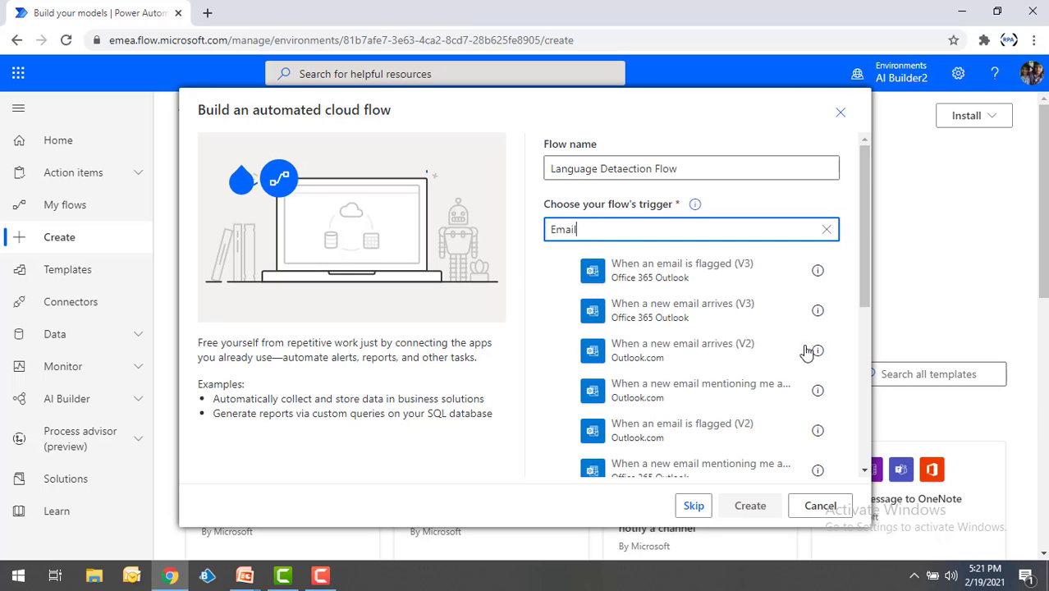
{"action": "scroll", "coordinate": [796, 355], "scroll_direction": "down", "scroll_amount": 2}
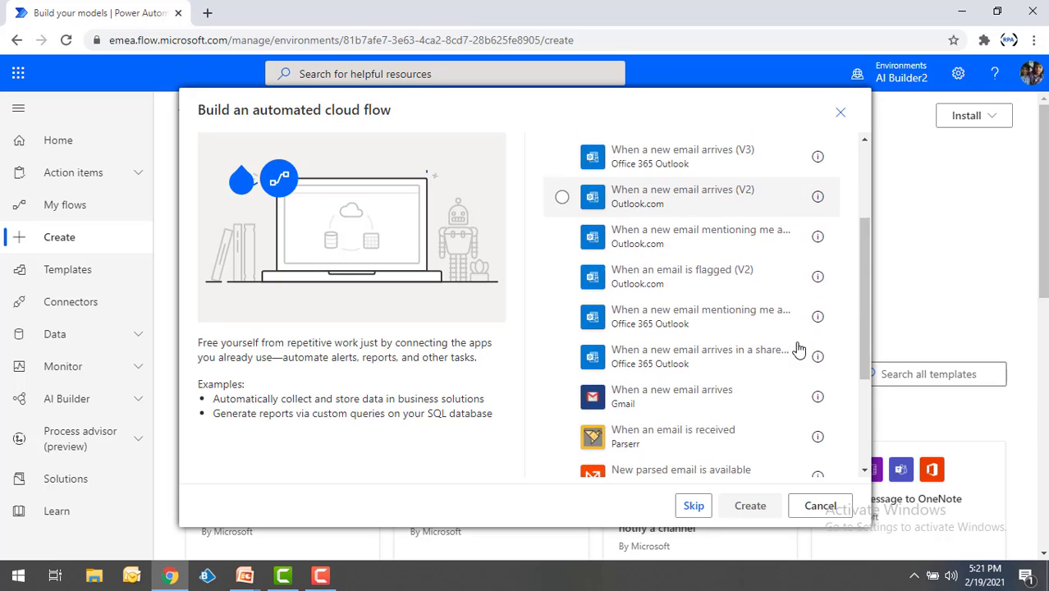
{"action": "left_click", "coordinate": [682, 405]}
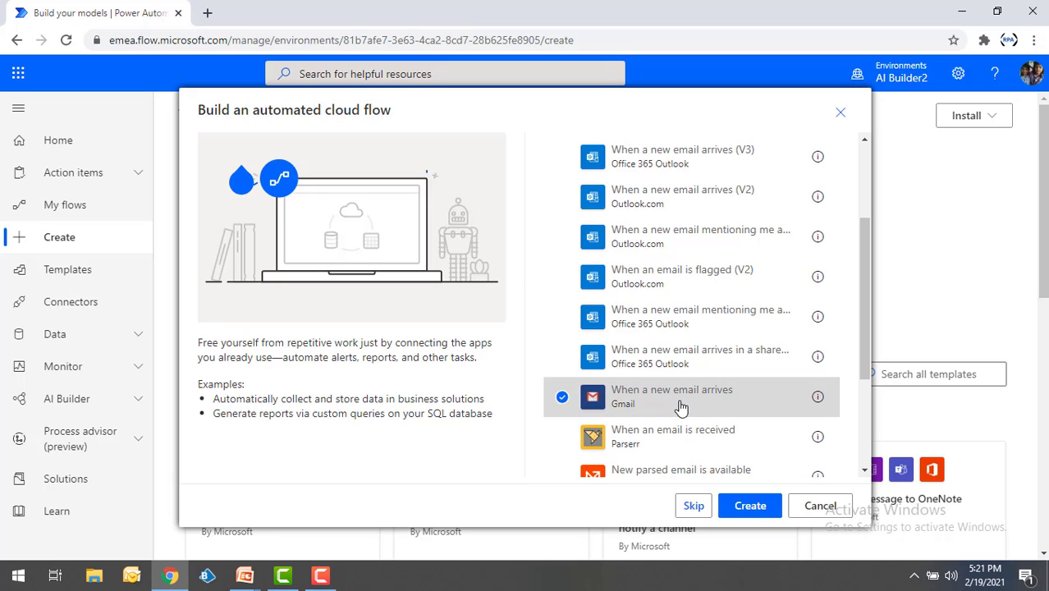
{"action": "left_click", "coordinate": [762, 514]}
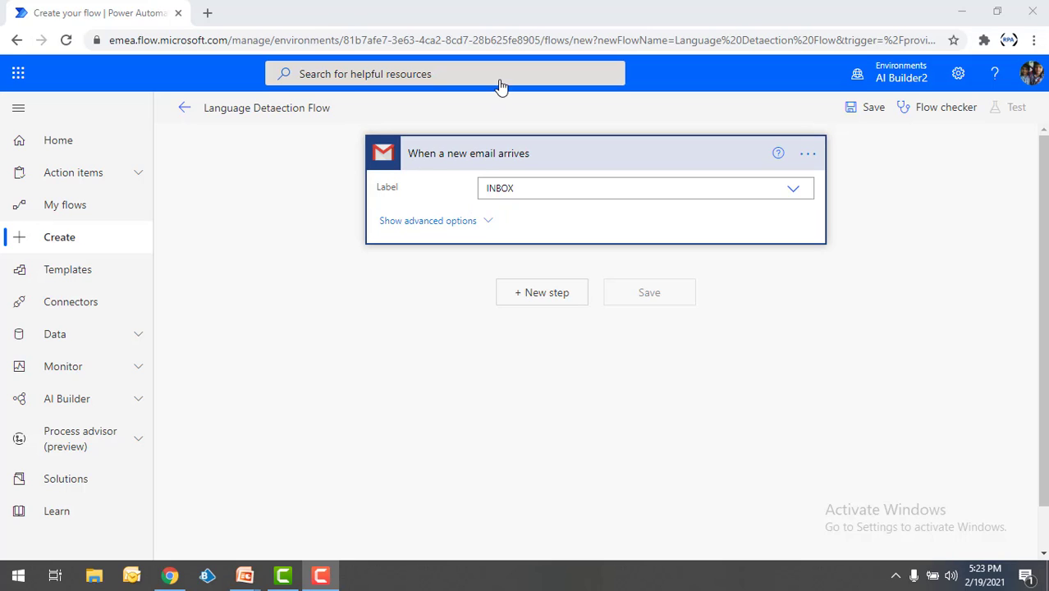
- Show the Gmail trigger's advanced email filters, then add a new step below the trigger
{"action": "left_click", "coordinate": [435, 222]}
{"action": "left_click", "coordinate": [452, 223]}
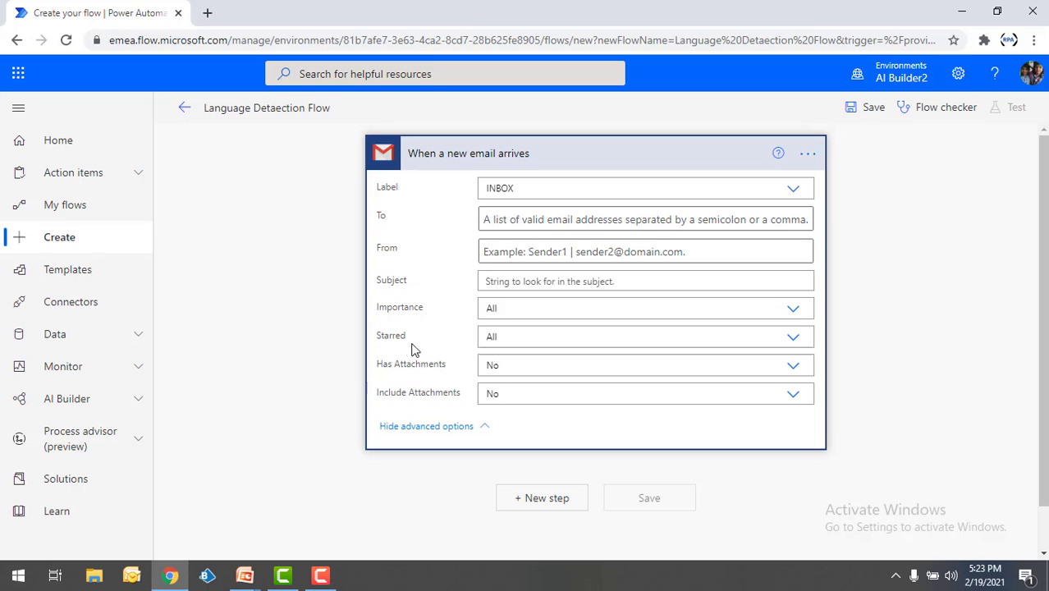
{"action": "left_click", "coordinate": [546, 498]}
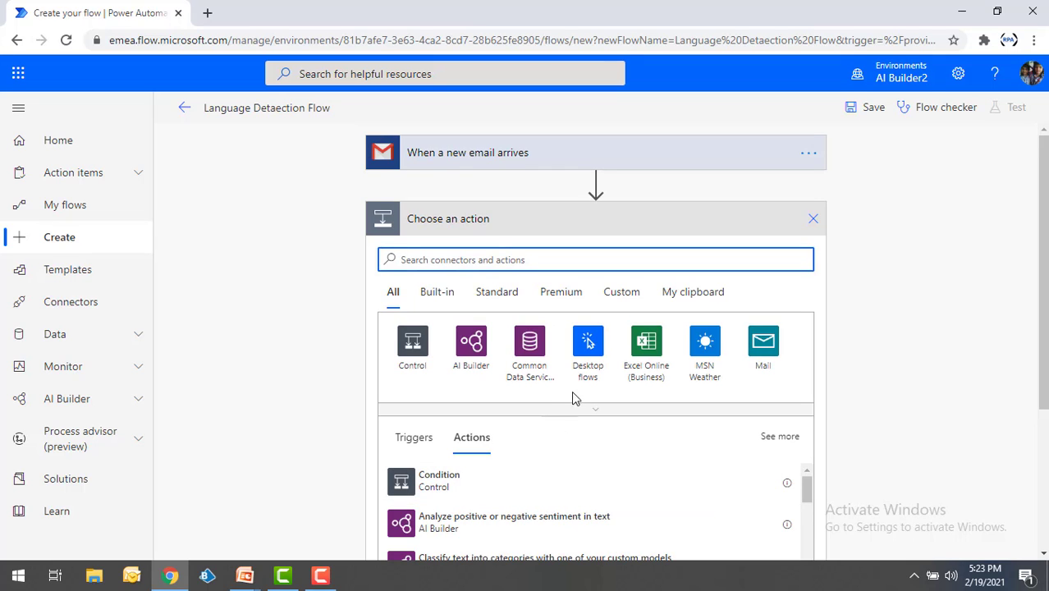
- Add AI Builder's 'Detect the language being used in text' action, using the email Body as Text
{"action": "left_click", "coordinate": [474, 351]}
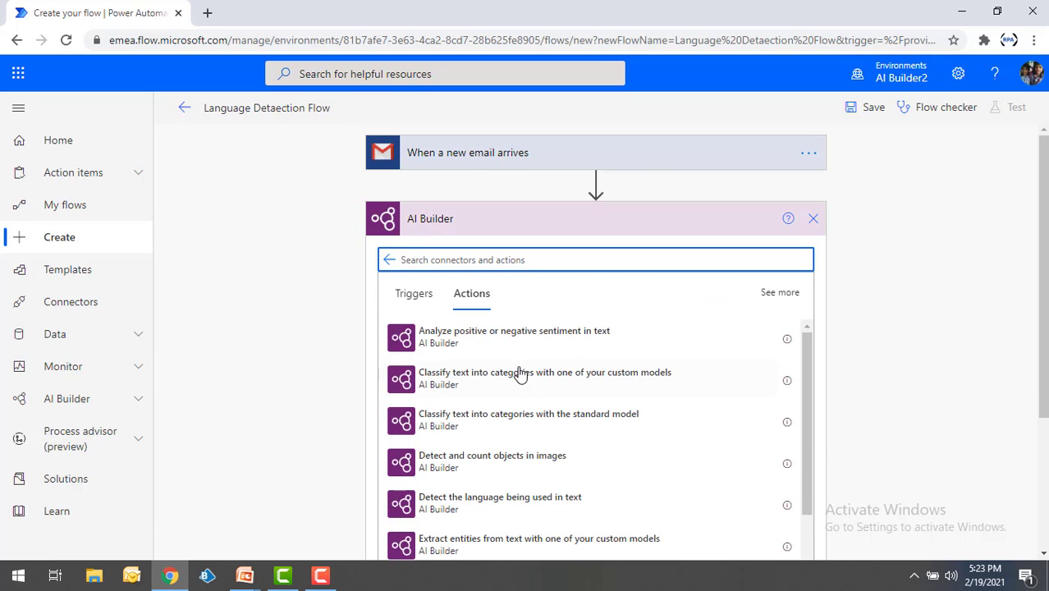
{"action": "scroll", "coordinate": [542, 406], "scroll_direction": "down", "scroll_amount": 2}
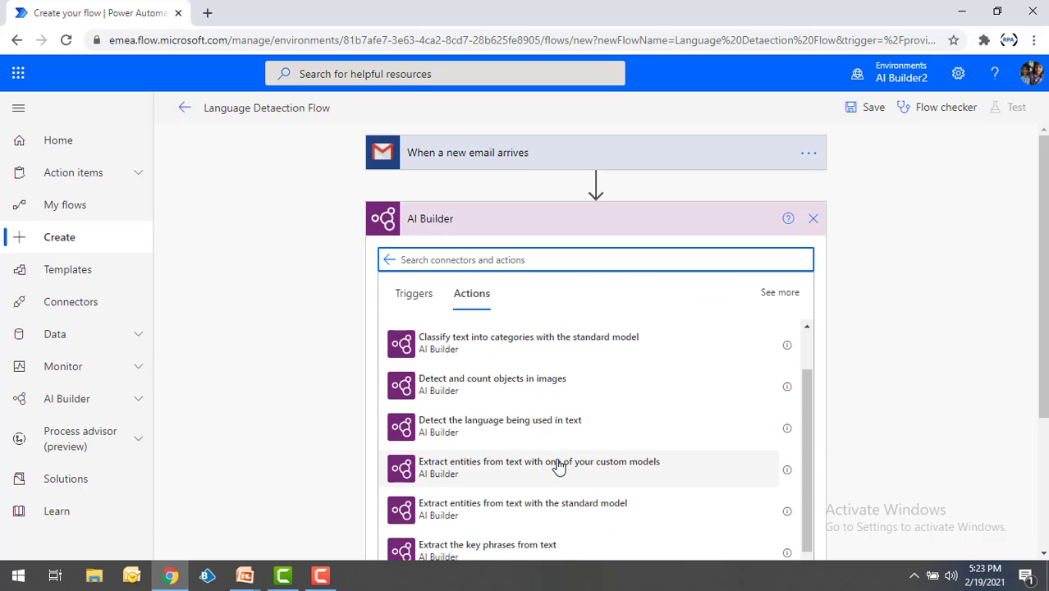
{"action": "left_click", "coordinate": [540, 431]}
{"action": "left_click", "coordinate": [439, 263]}
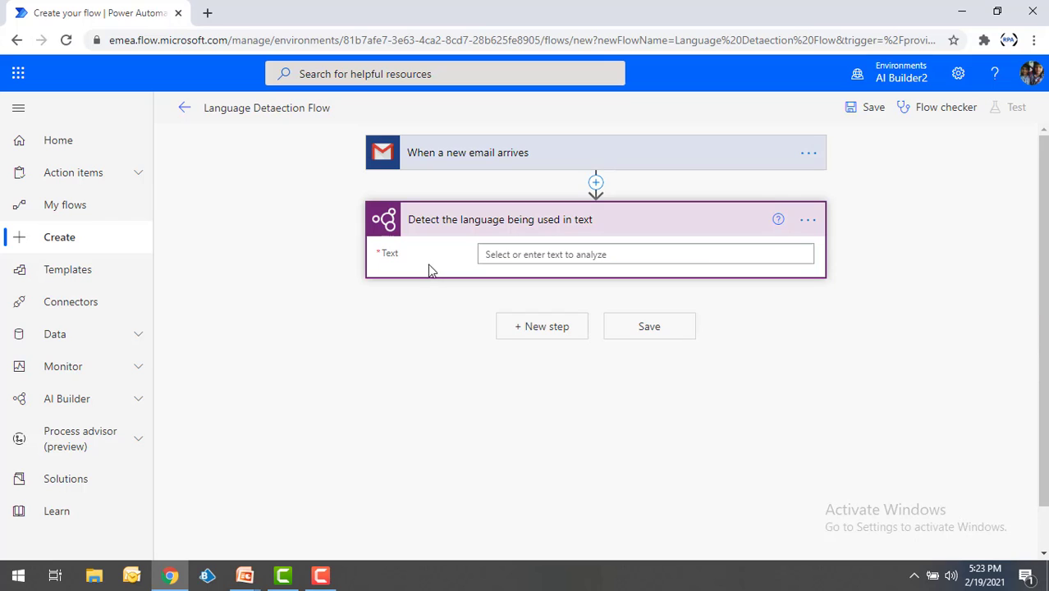
{"action": "left_click", "coordinate": [503, 257]}
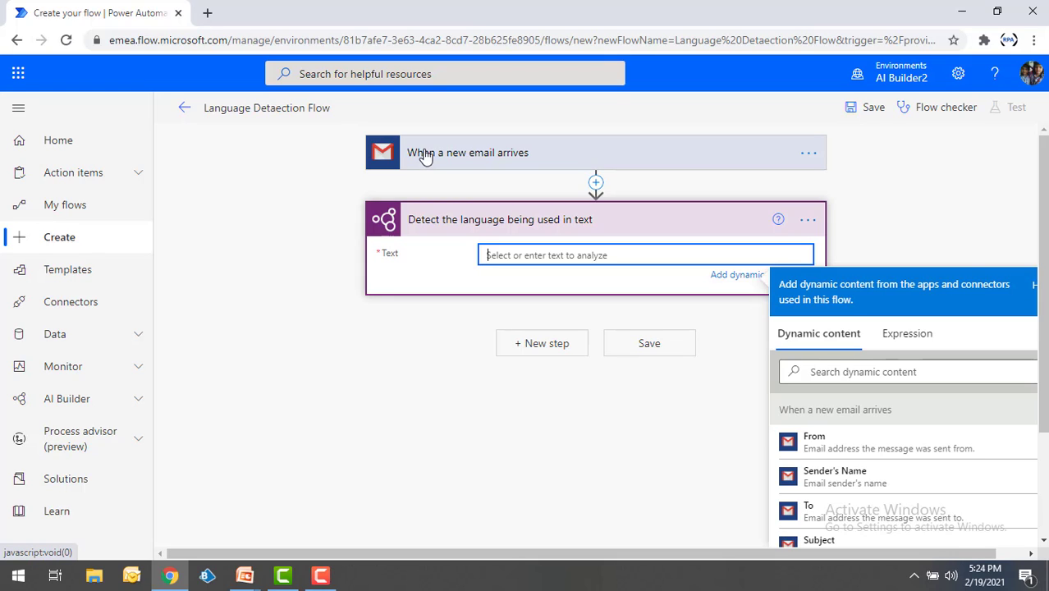
{"action": "scroll", "coordinate": [905, 391], "scroll_direction": "down", "scroll_amount": 1}
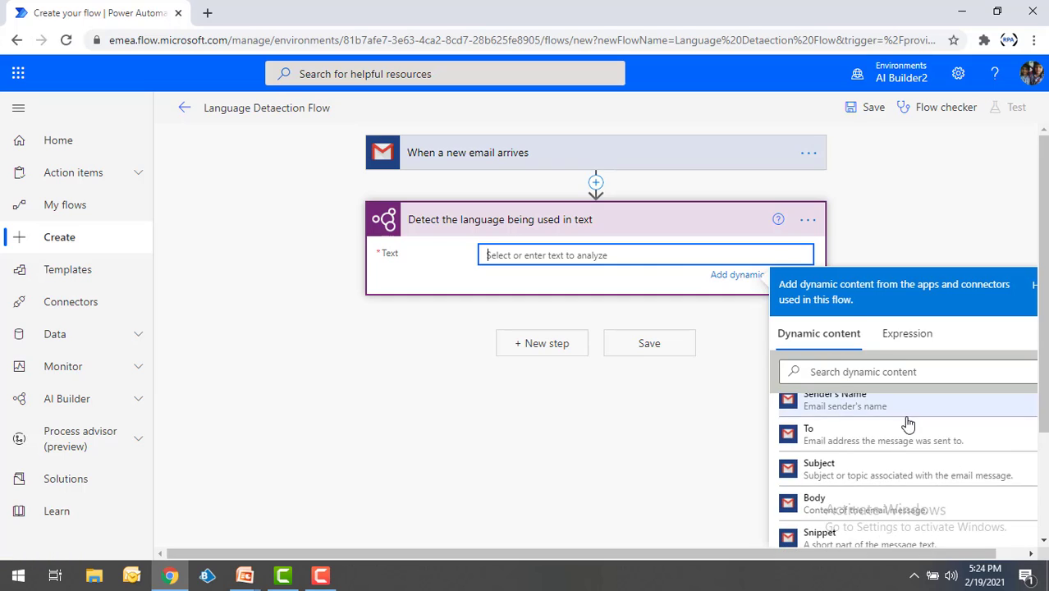
{"action": "left_click", "coordinate": [850, 508]}
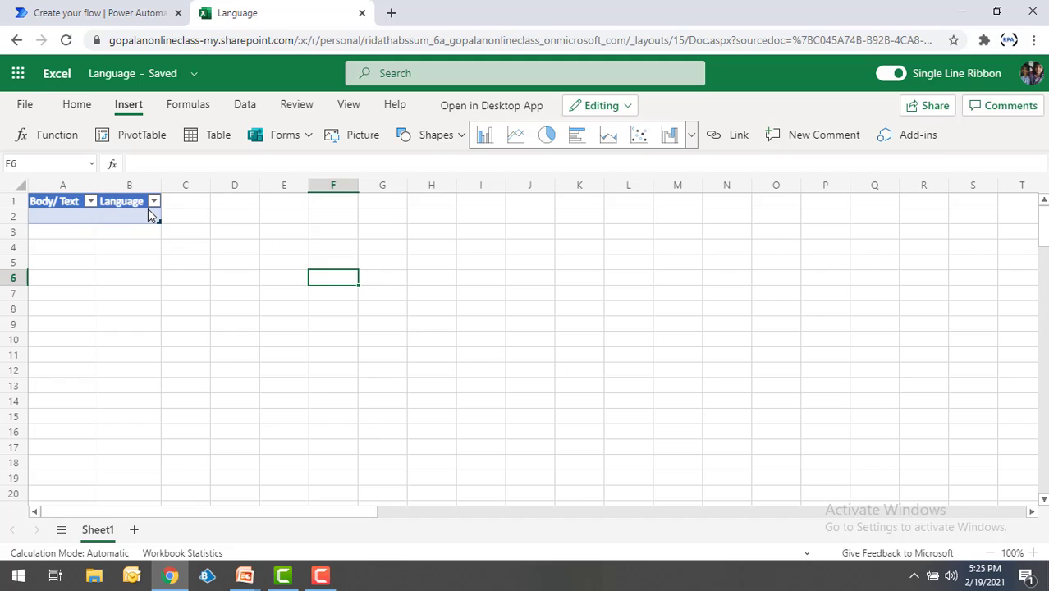
{"action": "left_click", "coordinate": [76, 14]}
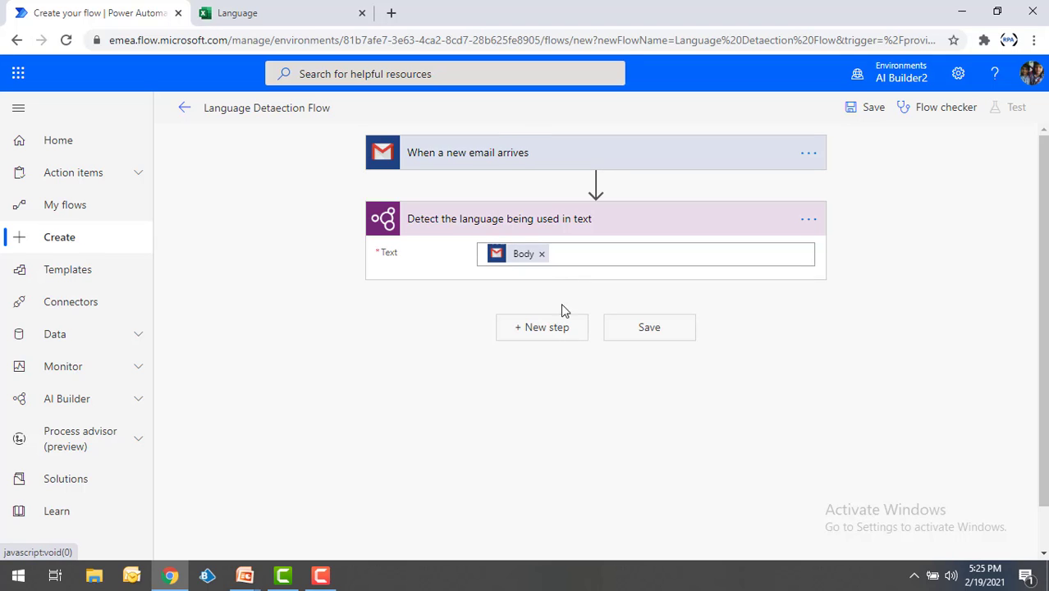
- Add an Excel Online (Business) 'Add a row into a table' step, found by searching 'add'
{"action": "left_click", "coordinate": [554, 336]}
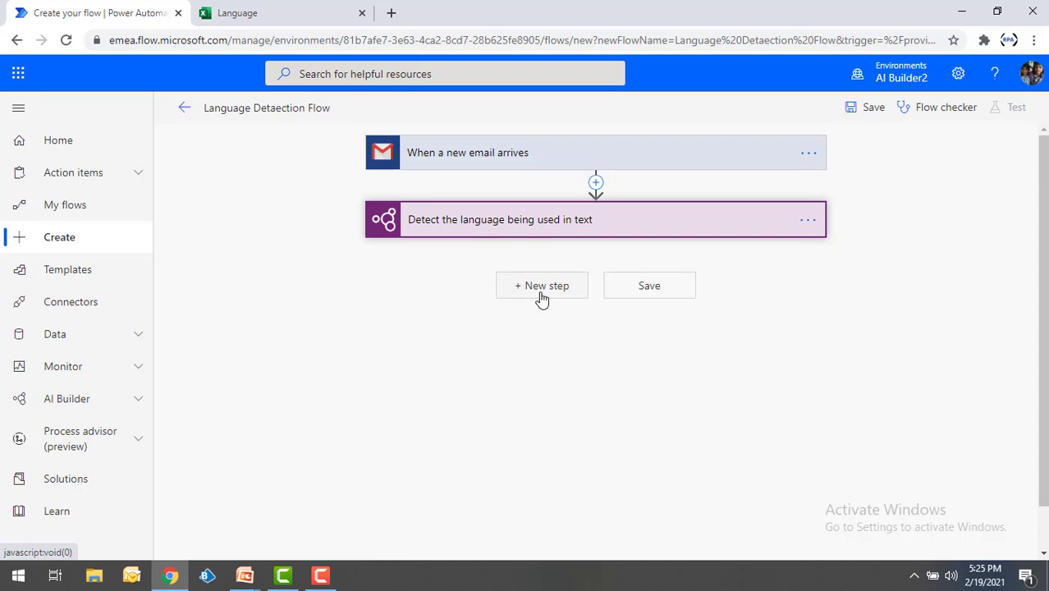
{"action": "left_click", "coordinate": [542, 296]}
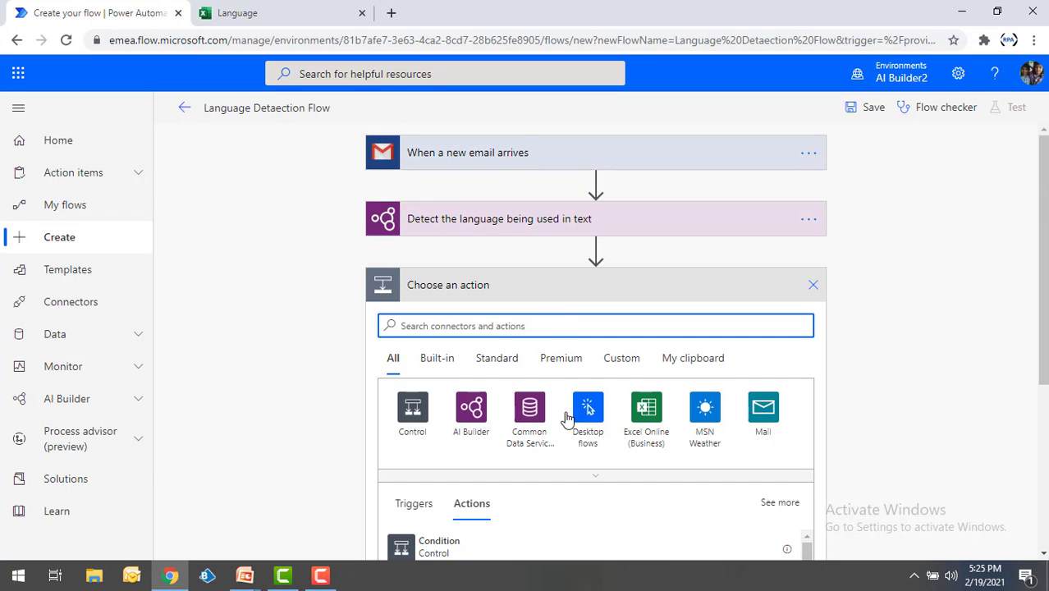
{"action": "left_click", "coordinate": [645, 418]}
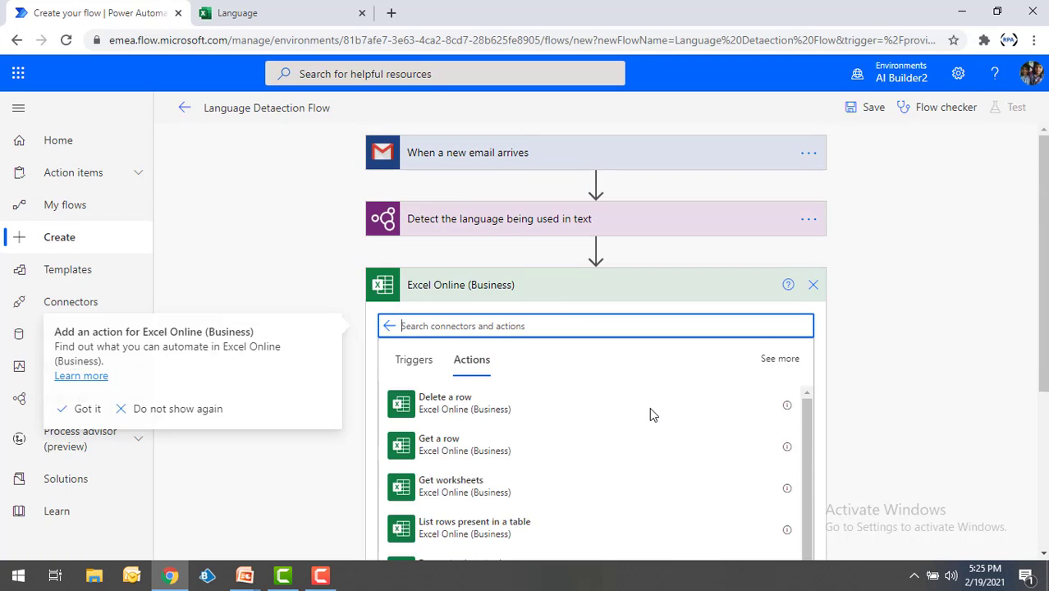
{"action": "scroll", "coordinate": [624, 385], "scroll_direction": "down", "scroll_amount": 1}
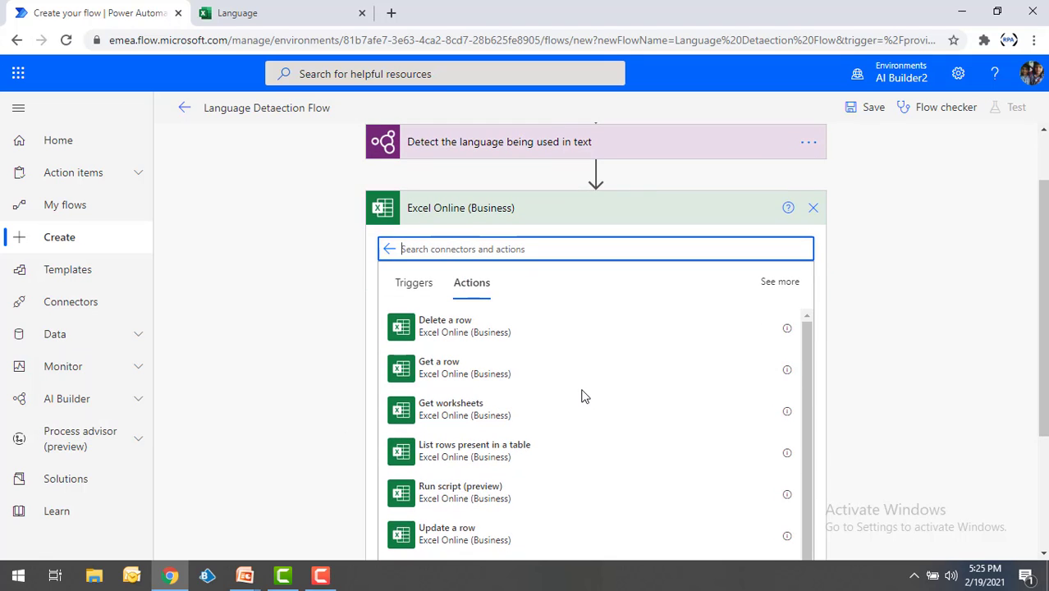
{"action": "type", "text": "add"}
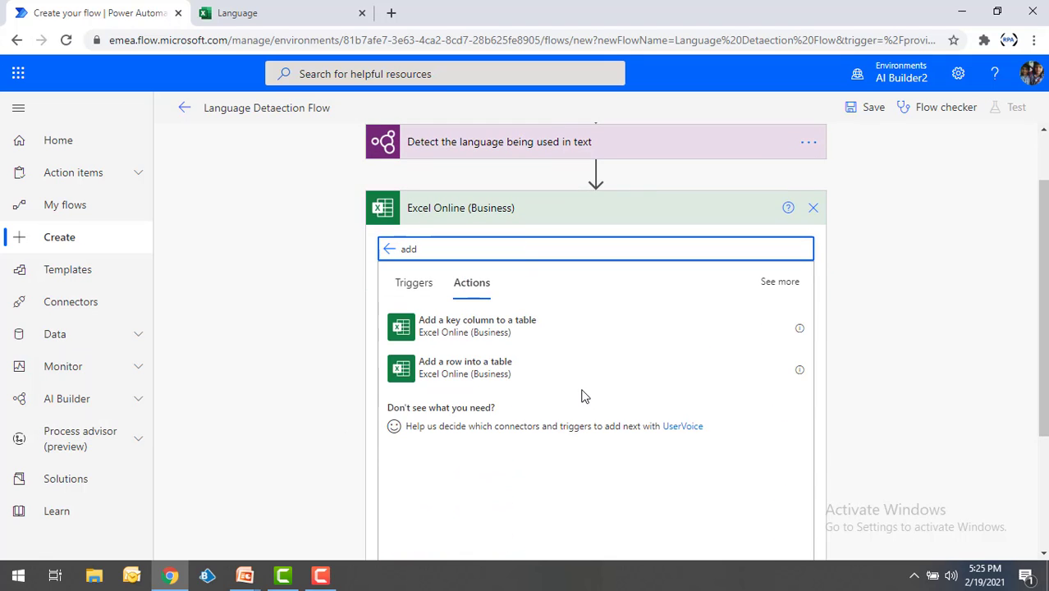
{"action": "left_click", "coordinate": [491, 372]}
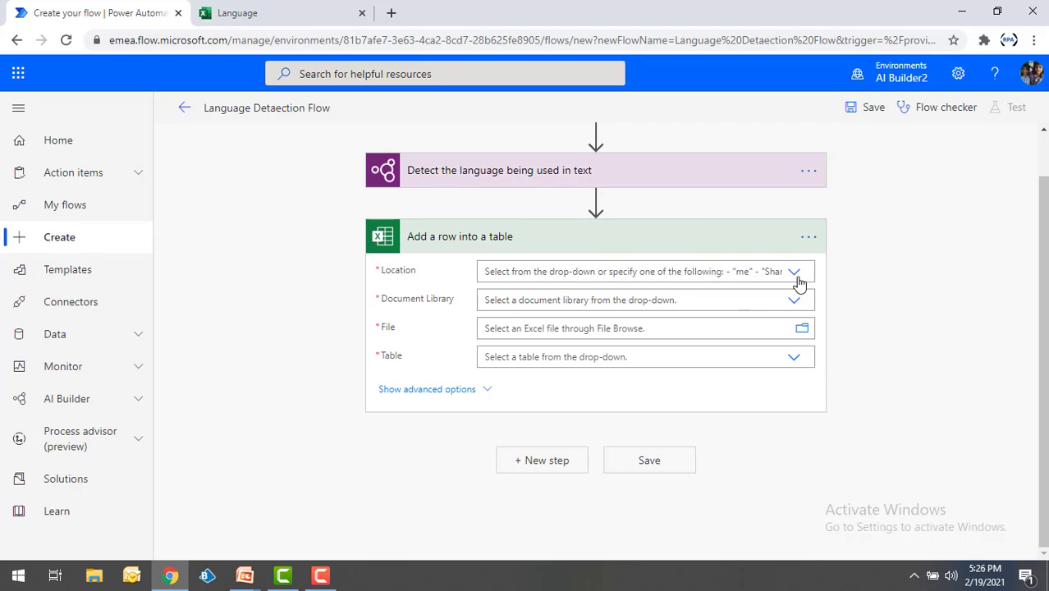
- Point the Excel step at OneDrive for Business, file Language.xlsx, table Table1
{"action": "left_click", "coordinate": [415, 337]}
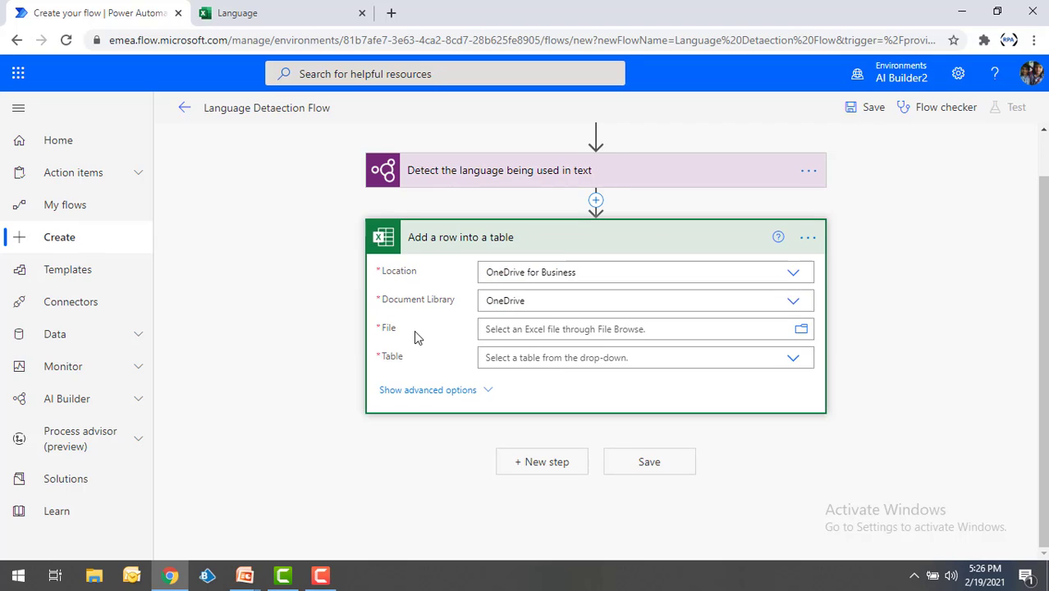
{"action": "left_click", "coordinate": [803, 332]}
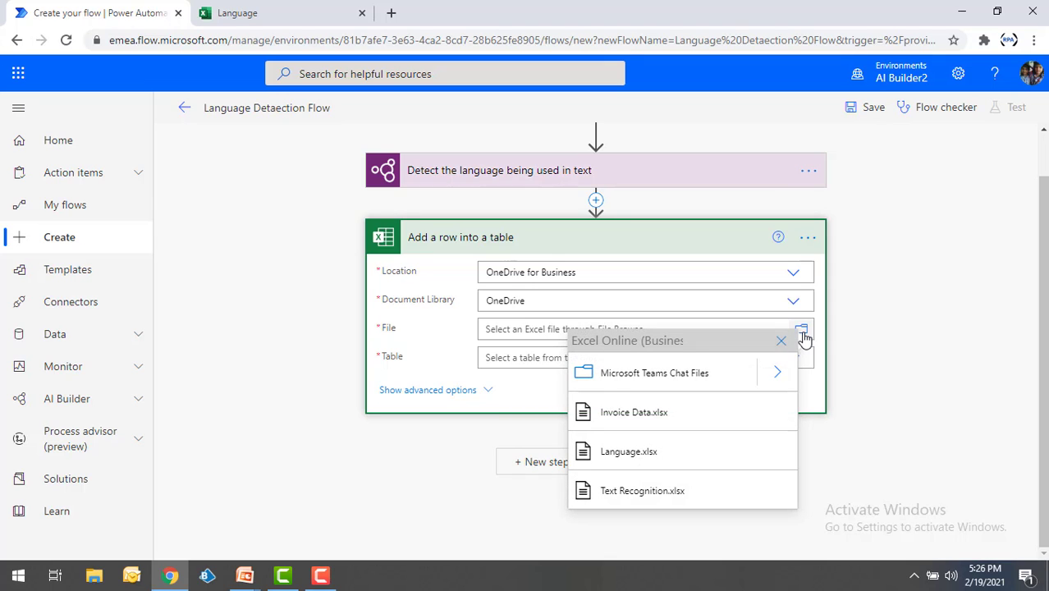
{"action": "left_click", "coordinate": [666, 453]}
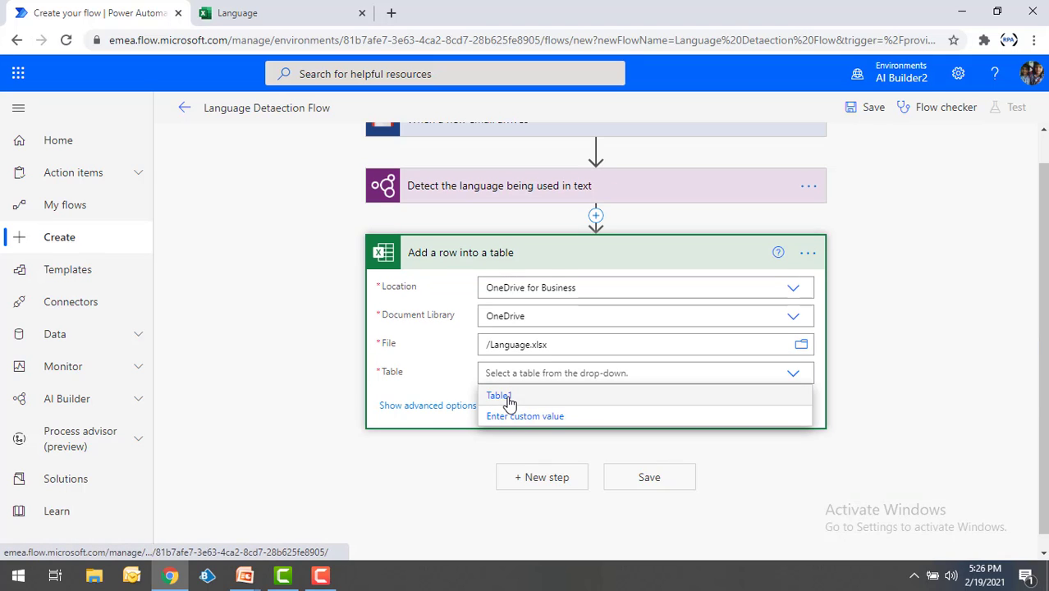
{"action": "left_click", "coordinate": [509, 398]}
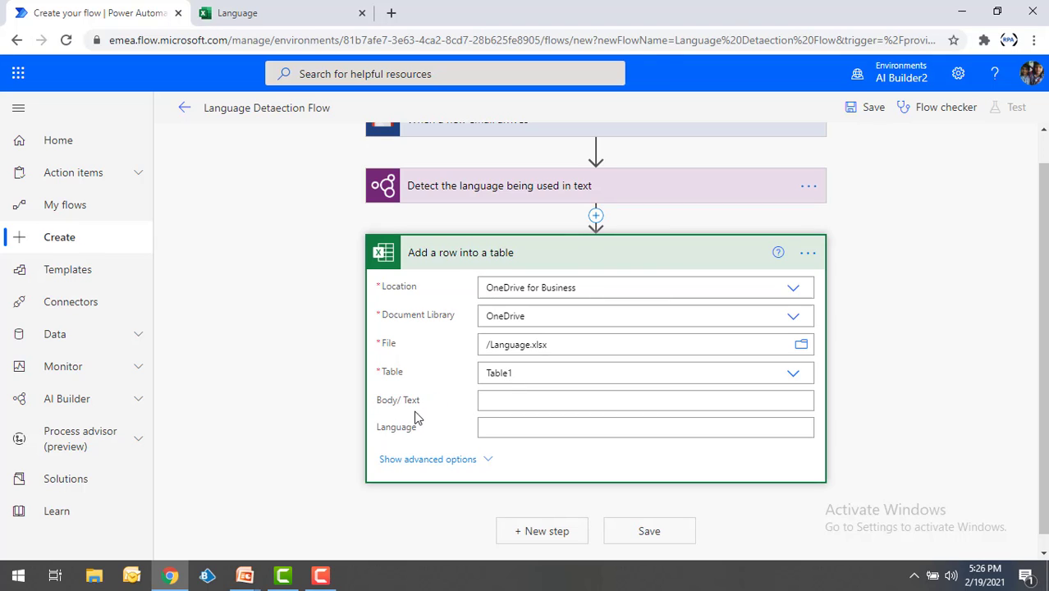
- Fill the Body/Text column with the email Body from Dynamic content
{"action": "left_click", "coordinate": [503, 401]}
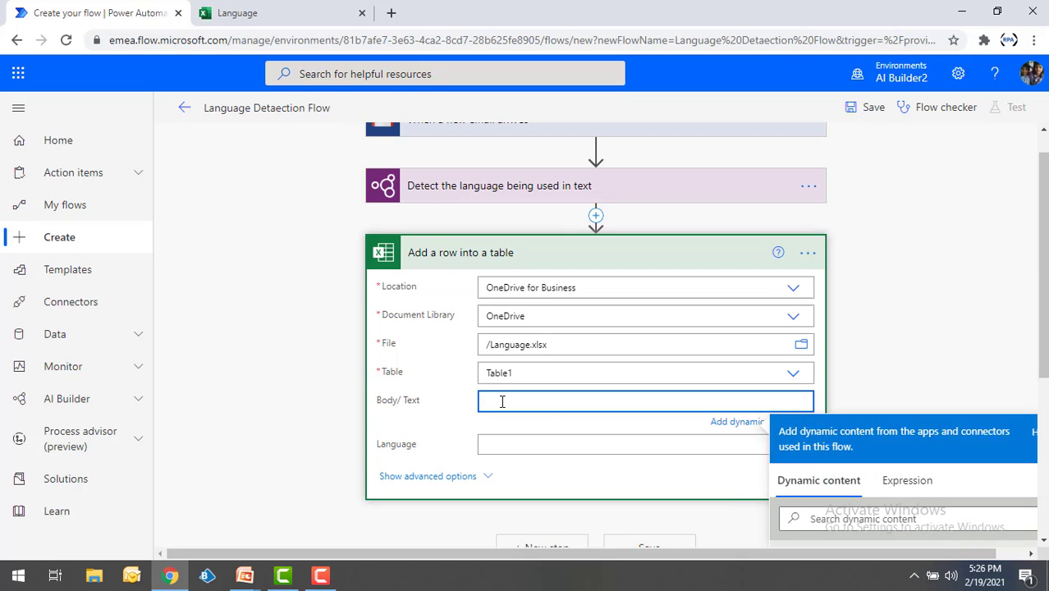
{"action": "scroll", "coordinate": [966, 392], "scroll_direction": "down", "scroll_amount": 3}
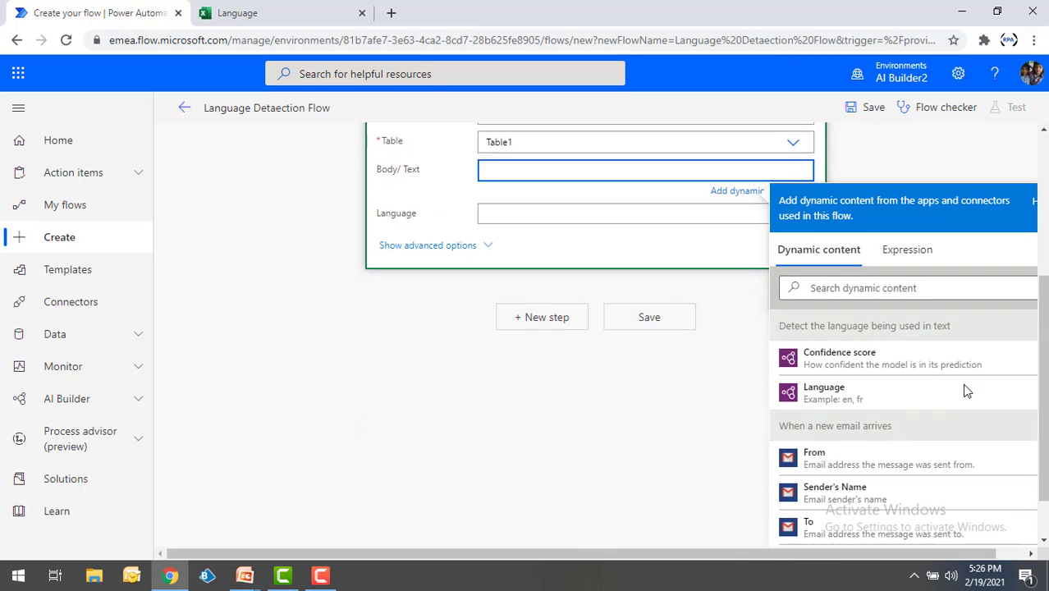
{"action": "scroll", "coordinate": [939, 428], "scroll_direction": "down", "scroll_amount": 1}
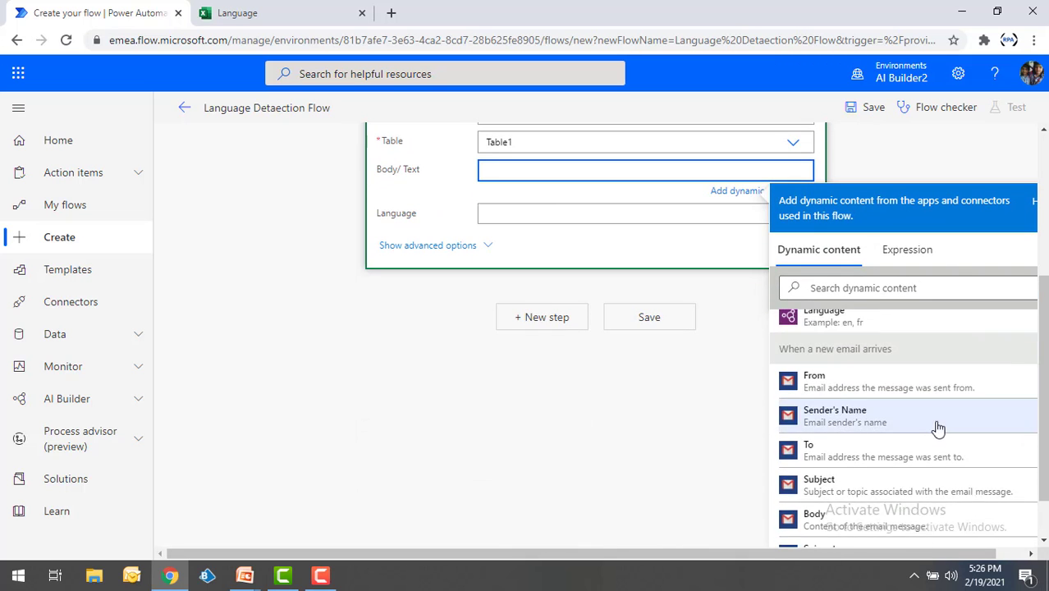
{"action": "left_click", "coordinate": [834, 525]}
- Fill the Language column with the detected Language output, accepting the Apply to each loop
{"action": "left_click", "coordinate": [532, 216]}
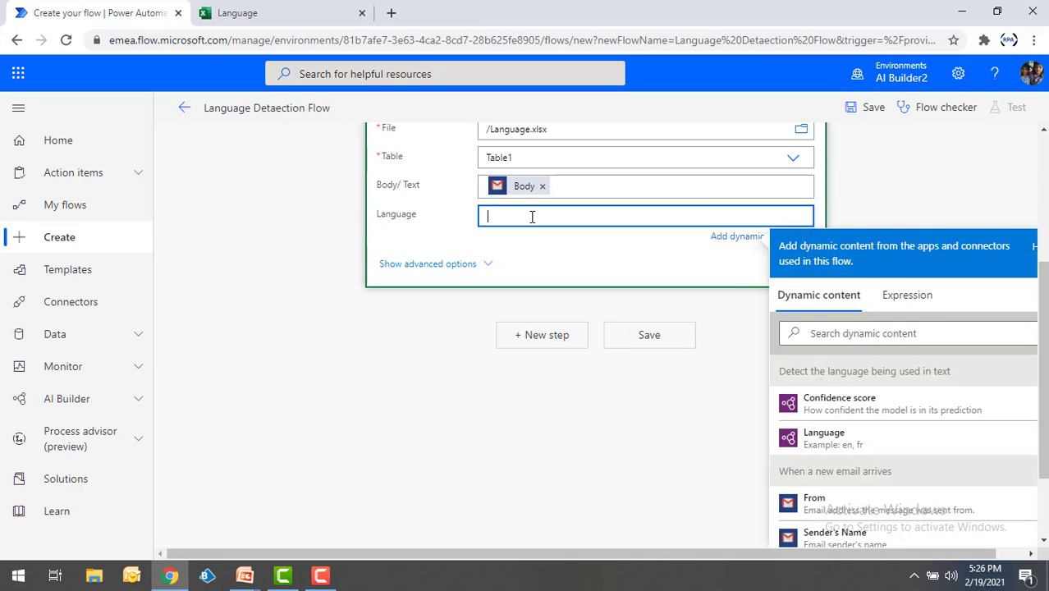
{"action": "scroll", "coordinate": [527, 271], "scroll_direction": "up", "scroll_amount": 3}
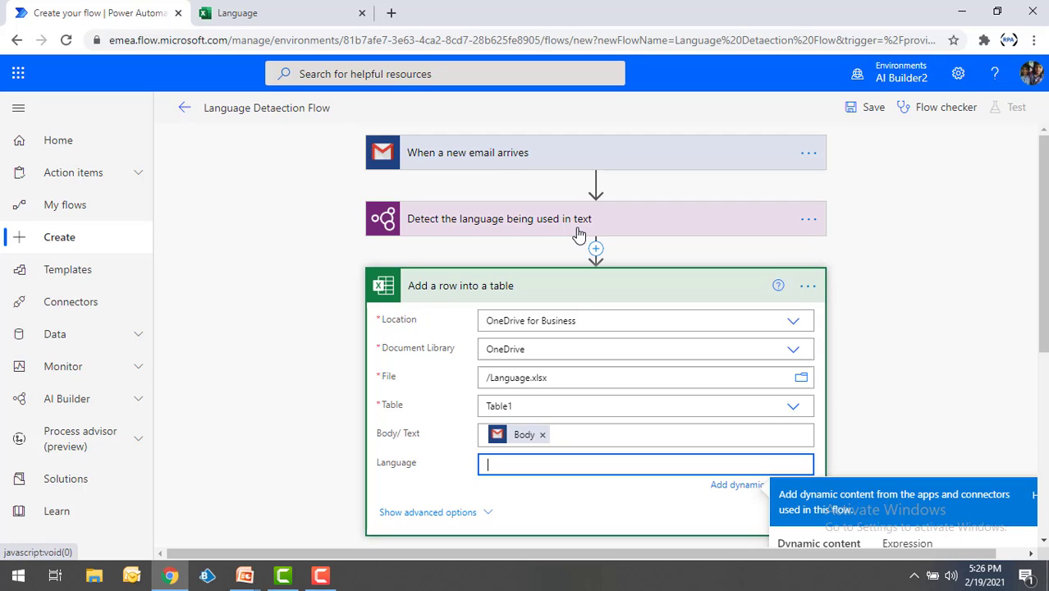
{"action": "scroll", "coordinate": [801, 271], "scroll_direction": "down", "scroll_amount": 3}
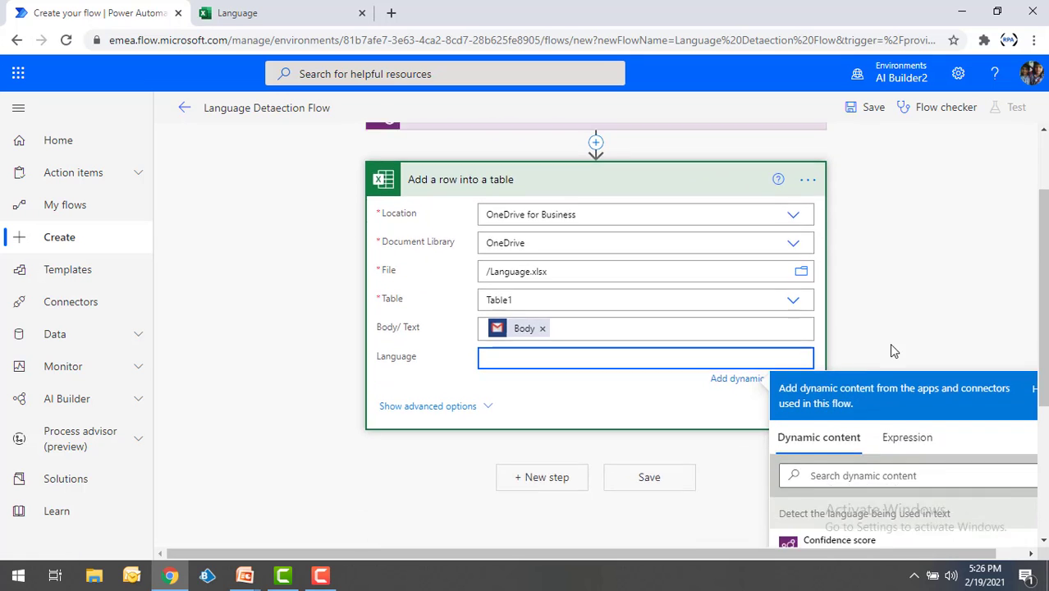
{"action": "left_click_drag", "start_coordinate": [782, 389], "coordinate": [951, 401]}
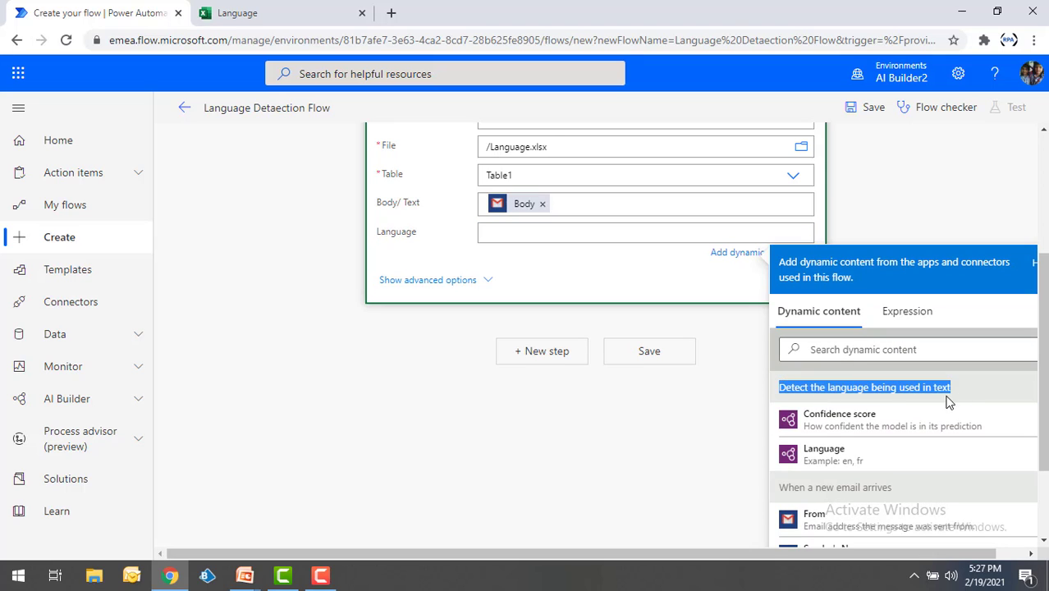
{"action": "left_click", "coordinate": [819, 456]}
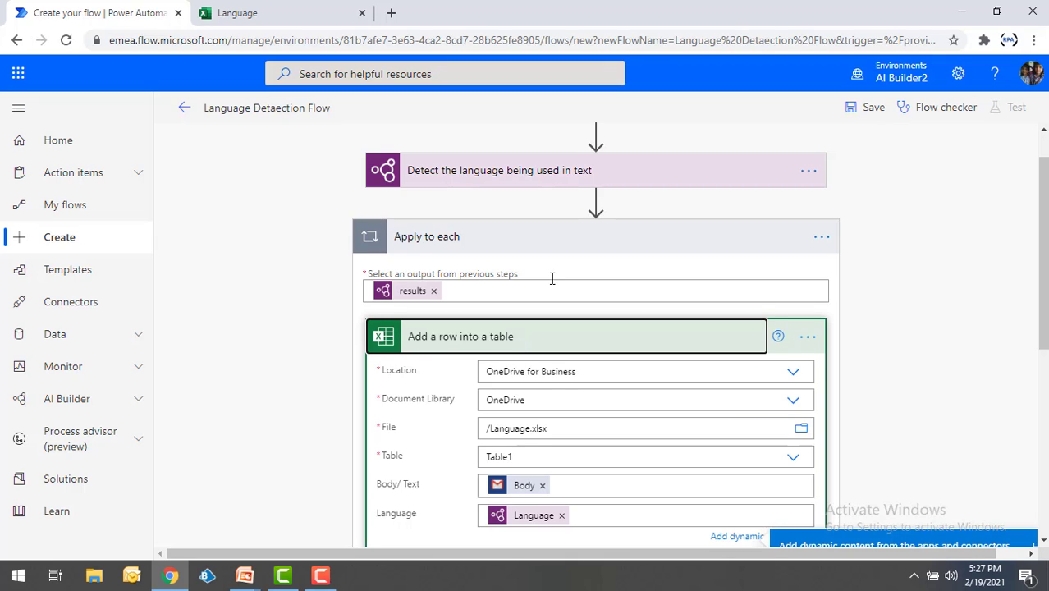
{"action": "scroll", "coordinate": [553, 279], "scroll_direction": "down", "scroll_amount": 1}
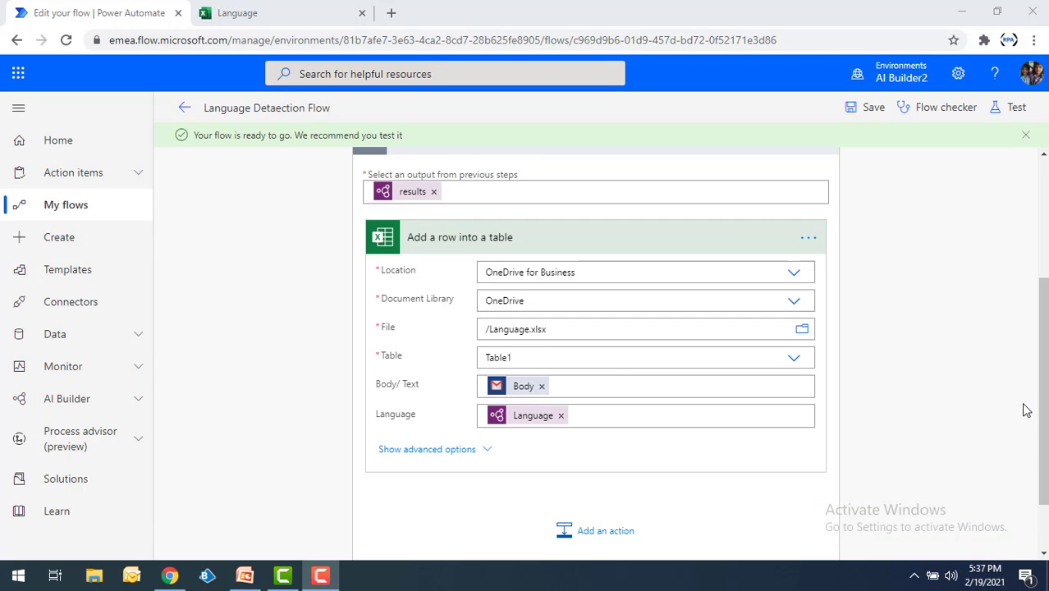
- Switch the language detection Text from the email Body to the email Subject
{"action": "scroll", "coordinate": [1023, 409], "scroll_direction": "up", "scroll_amount": 2}
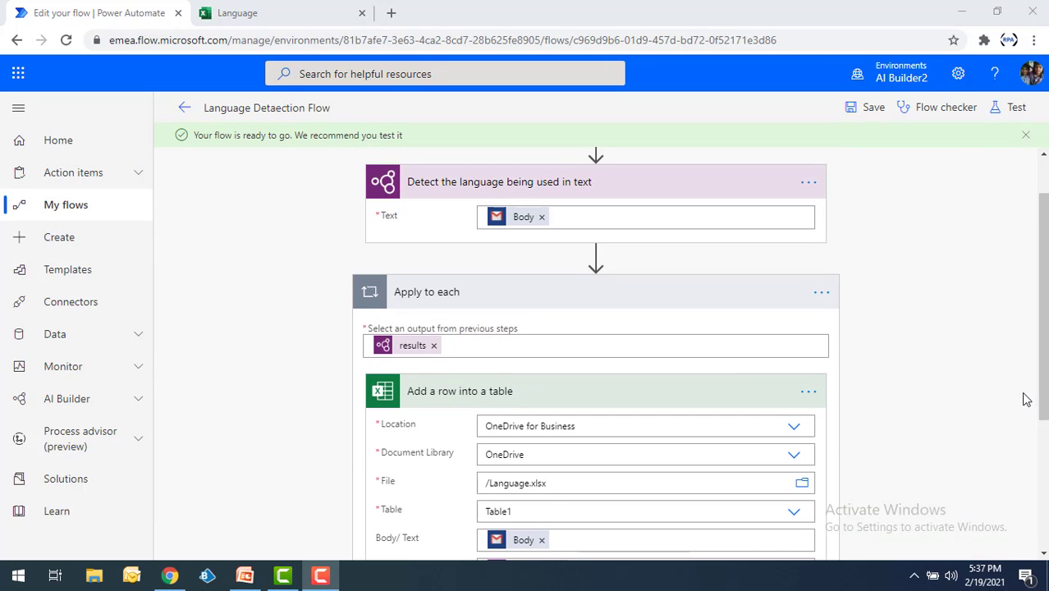
{"action": "left_click", "coordinate": [541, 217]}
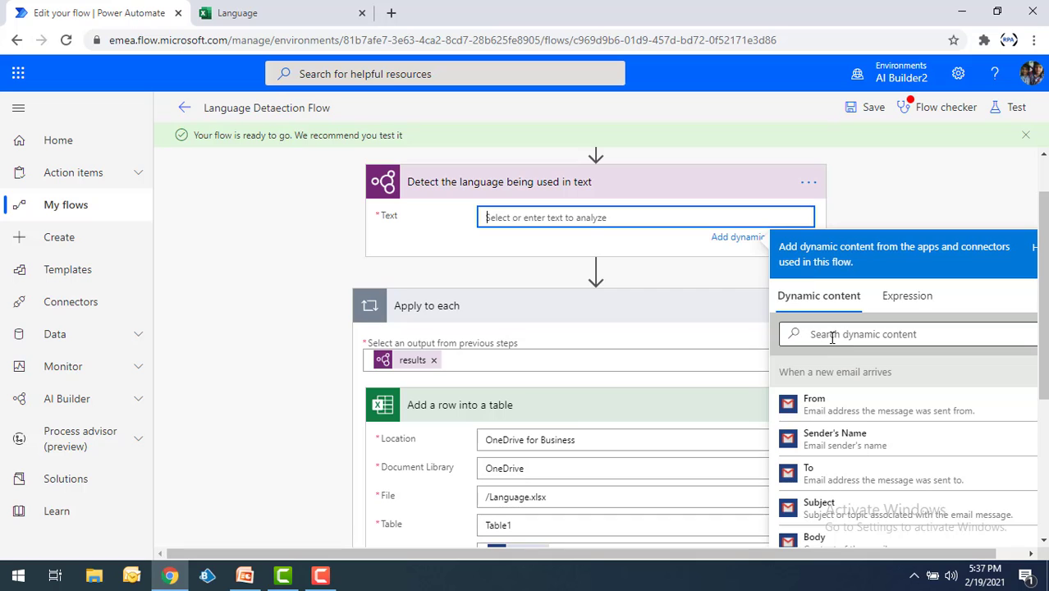
{"action": "left_click", "coordinate": [809, 507]}
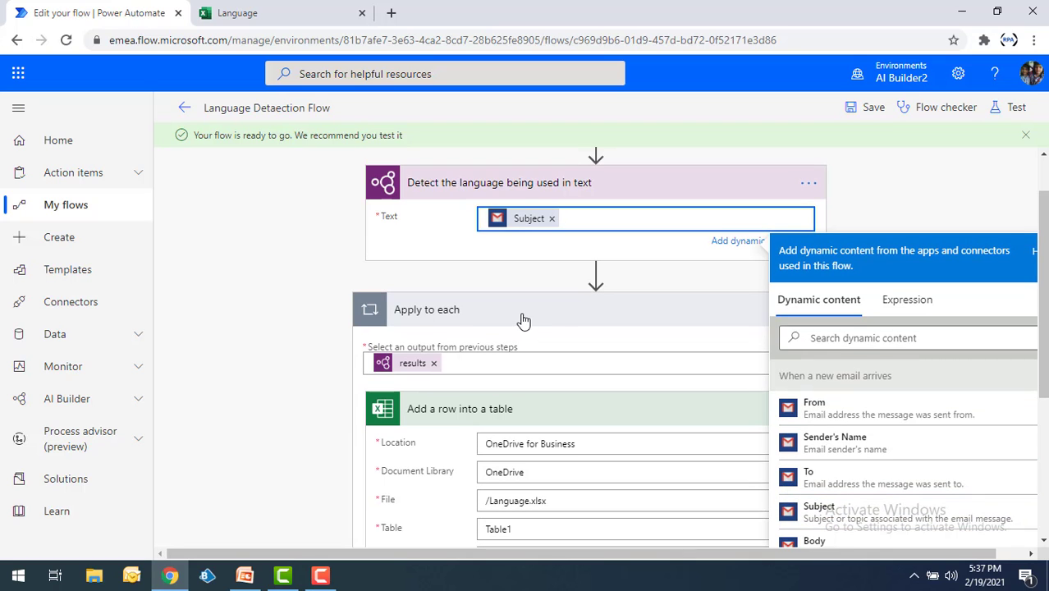
{"action": "left_click", "coordinate": [292, 368]}
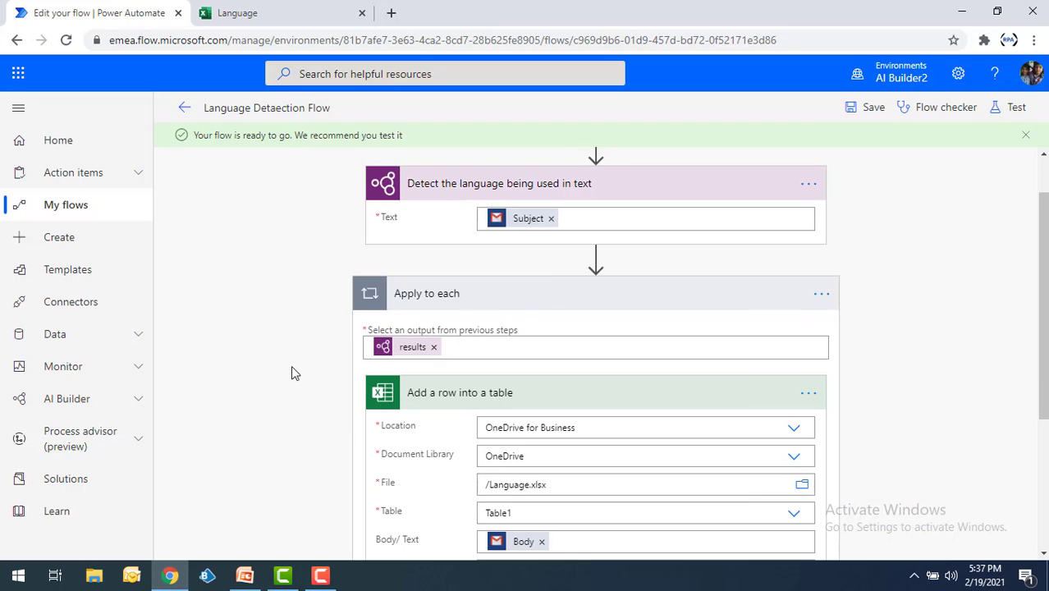
- Replace Body with the email Subject in the Body/Text column
{"action": "scroll", "coordinate": [293, 368], "scroll_direction": "down", "scroll_amount": 1}
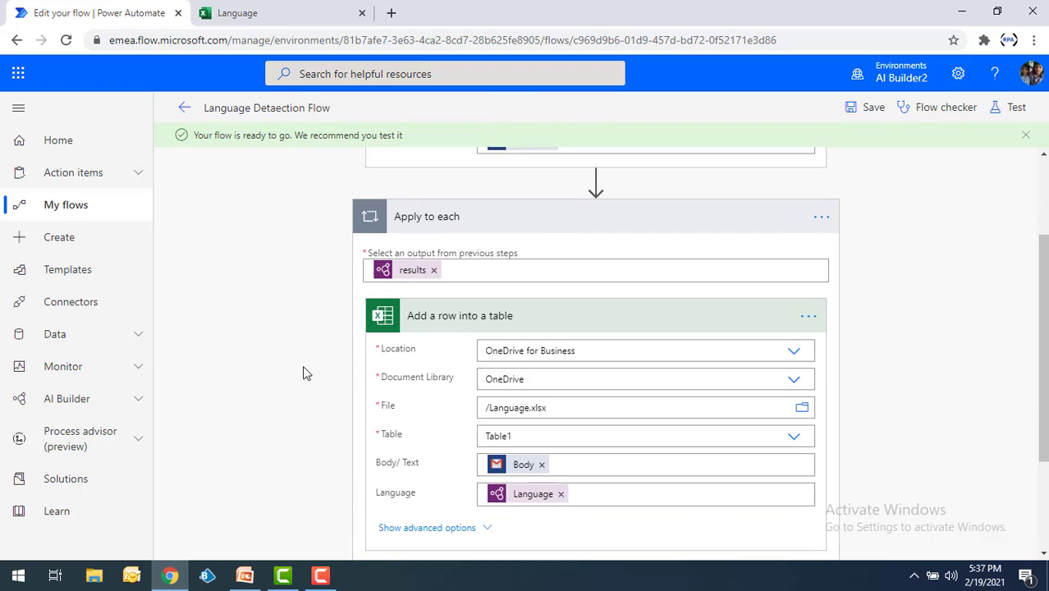
{"action": "left_click", "coordinate": [542, 465]}
{"action": "type", "text": "su"}
{"action": "scroll", "coordinate": [905, 422], "scroll_direction": "down", "scroll_amount": 3}
{"action": "left_click", "coordinate": [822, 476]}
- Save the flow and check the Language workbook's table before returning to the editor
{"action": "left_click", "coordinate": [653, 542]}
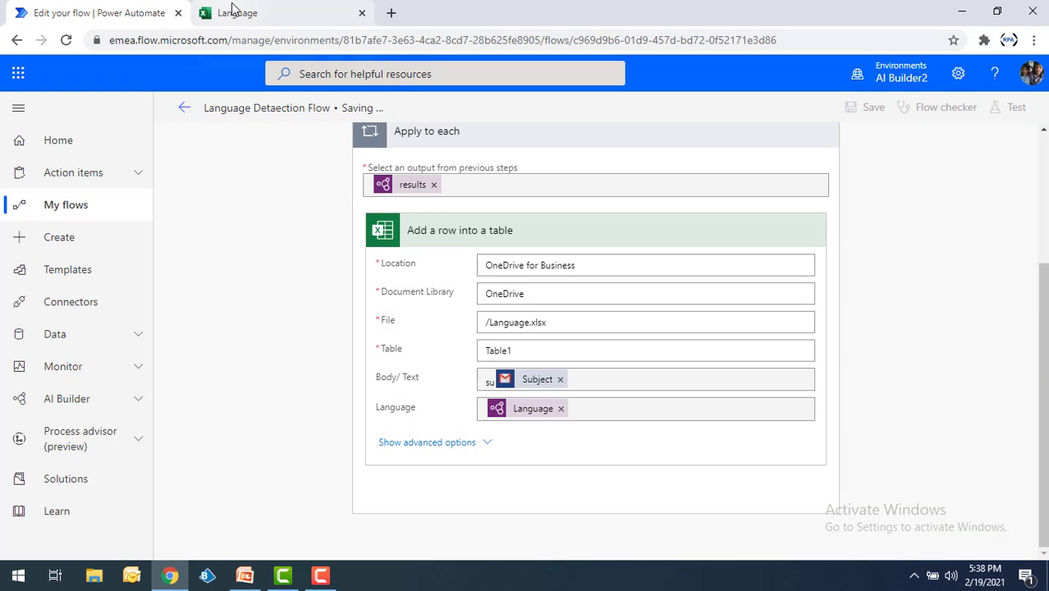
{"action": "left_click", "coordinate": [232, 10]}
{"action": "left_click", "coordinate": [235, 272]}
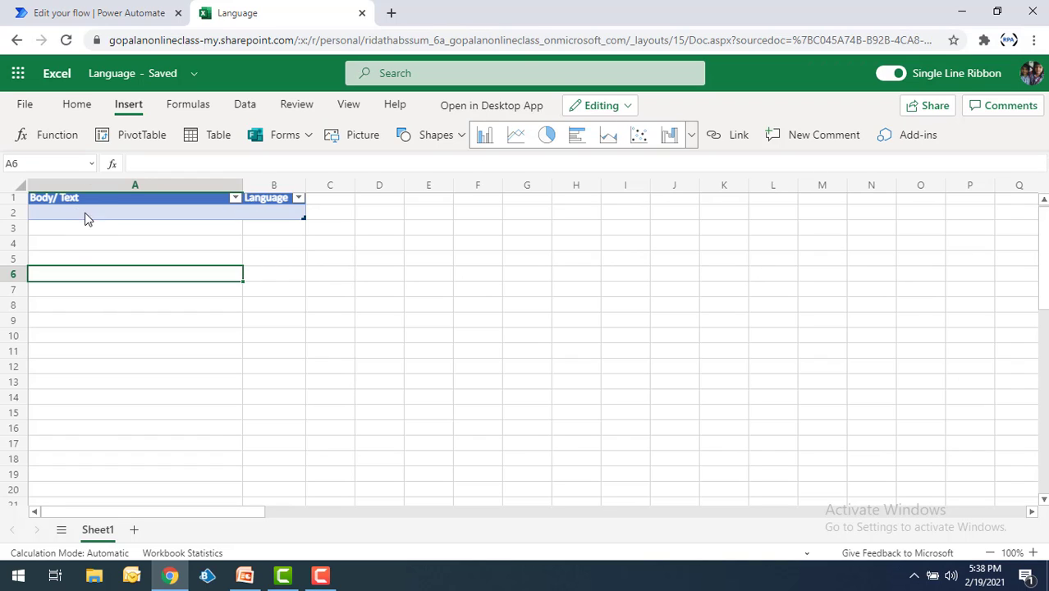
{"action": "left_click", "coordinate": [82, 13]}
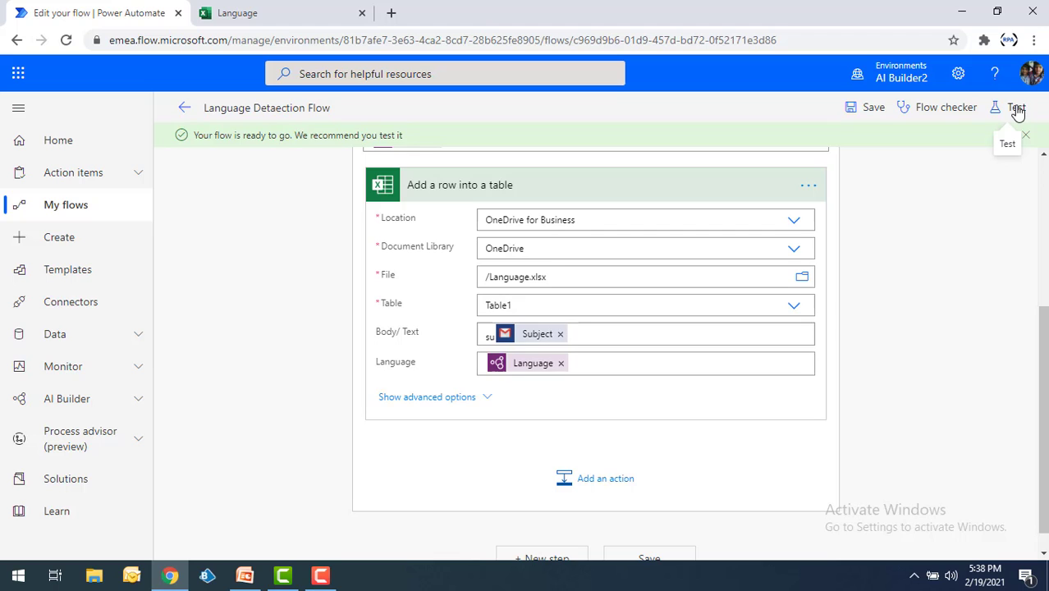
- Run a manual Save & Test, then auto-fit column A to see the French row tagged 'fr'
{"action": "left_click", "coordinate": [1017, 113]}
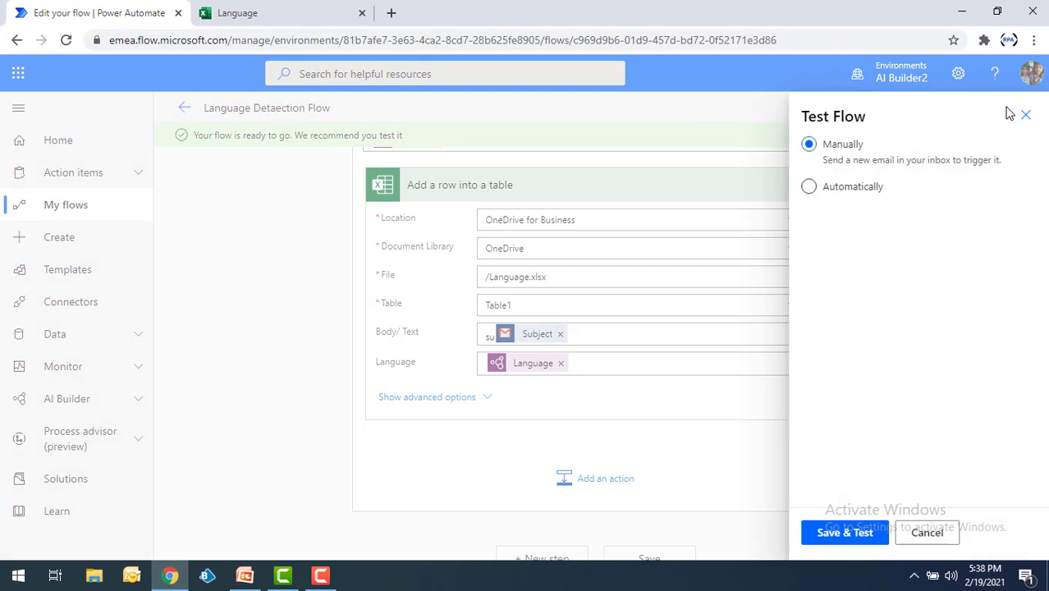
{"action": "left_click", "coordinate": [845, 533]}
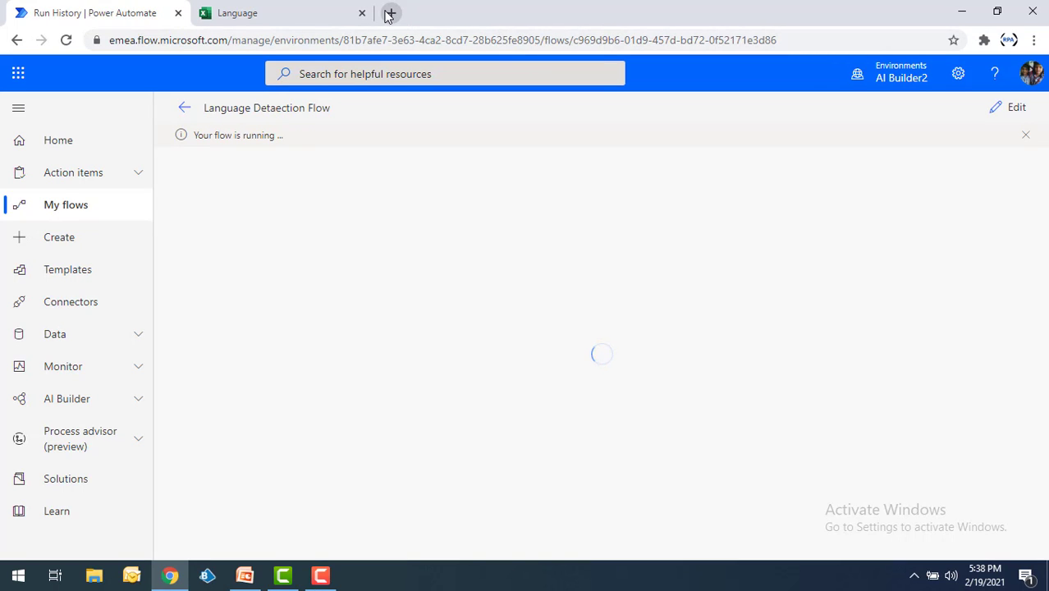
{"action": "left_click", "coordinate": [275, 9]}
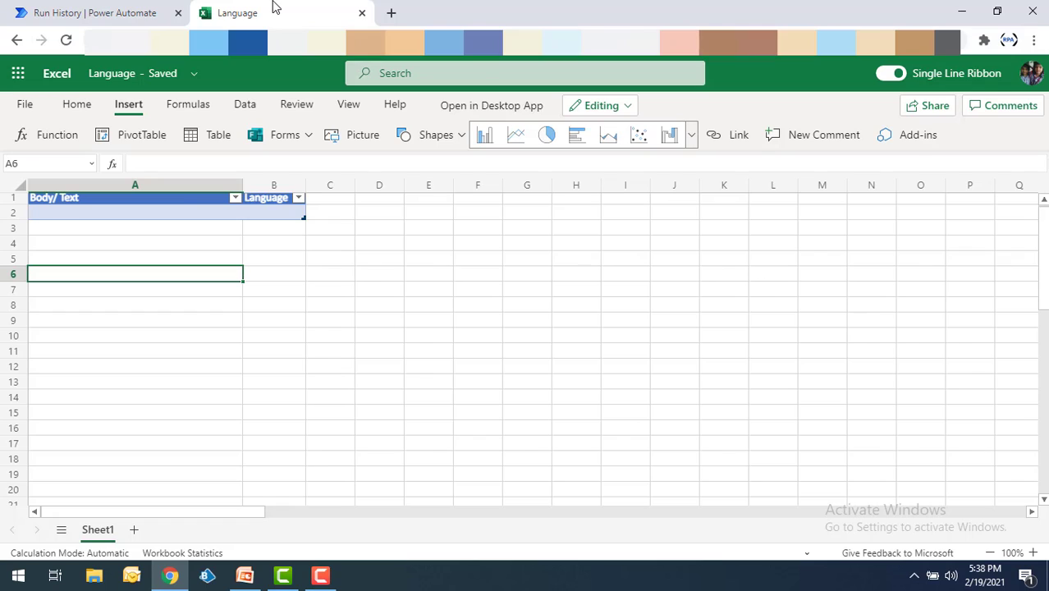
{"action": "double_click", "coordinate": [242, 186]}
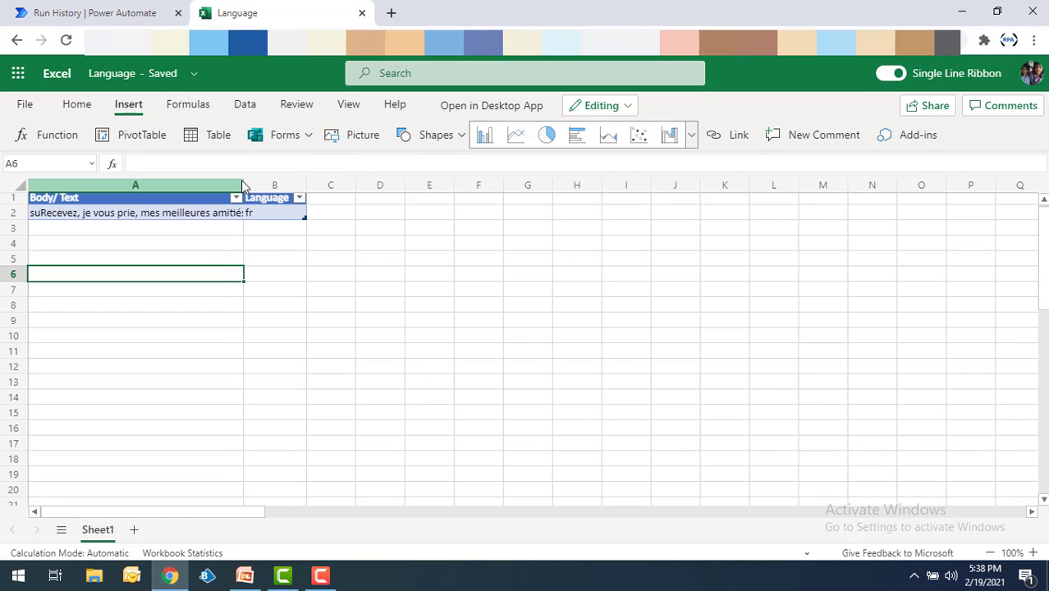